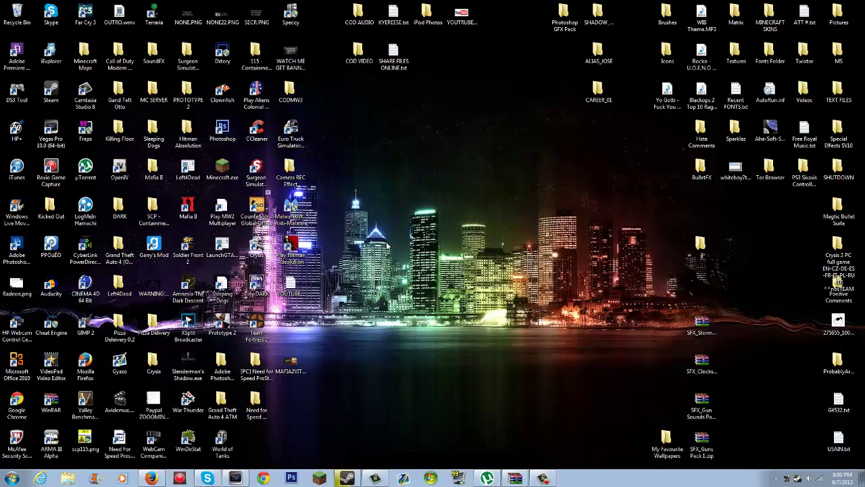
right_click(387, 245)
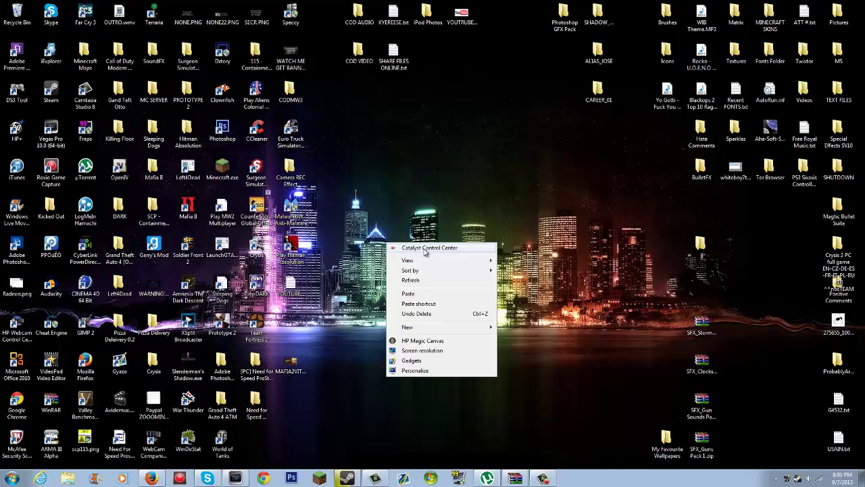
left_click(410, 207)
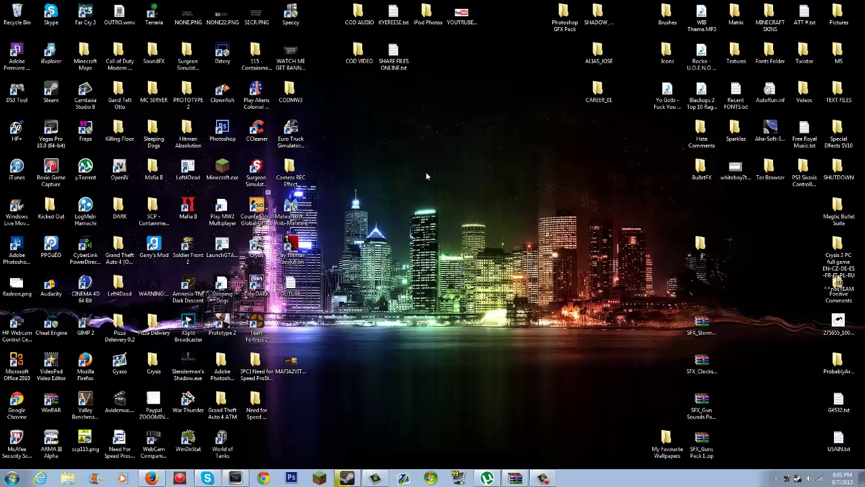
right_click(425, 175)
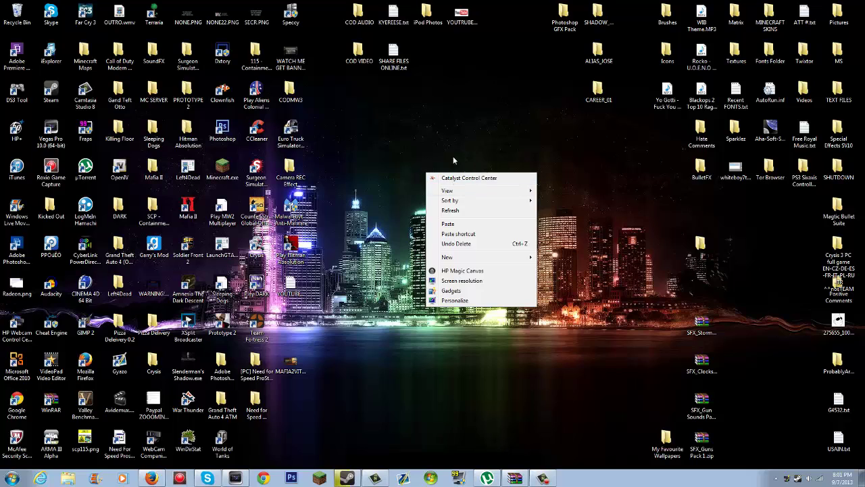
left_click(399, 132)
- Search the computer's programs and files for "ccc", then dismiss the search
left_click(12, 479)
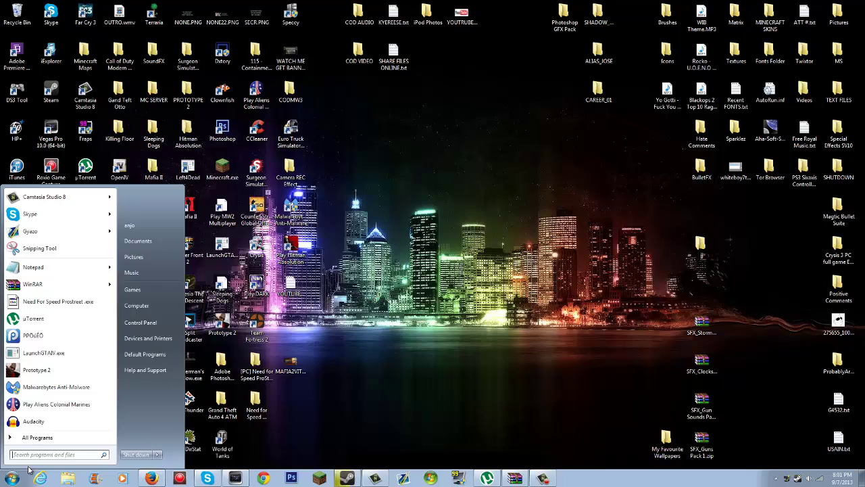
type("ccc")
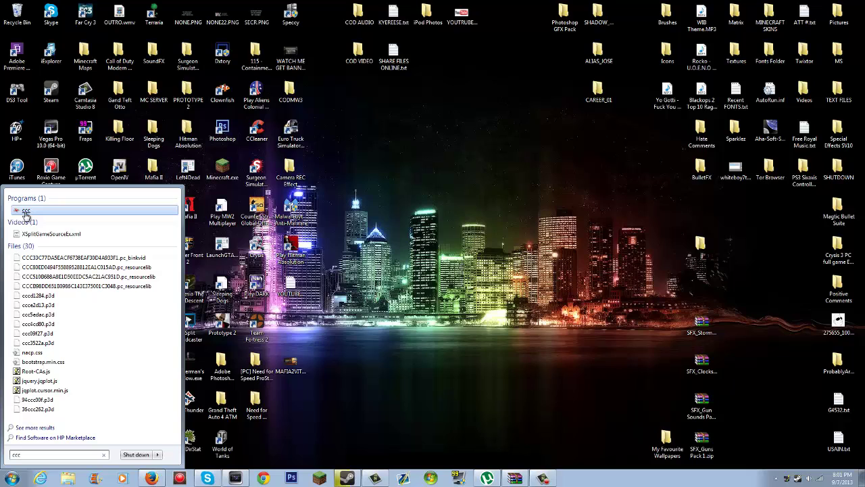
left_click(514, 137)
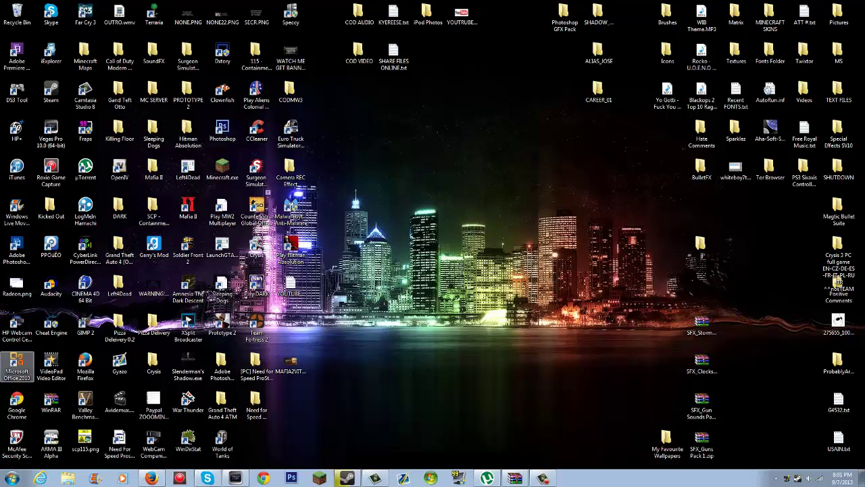
left_click(12, 478)
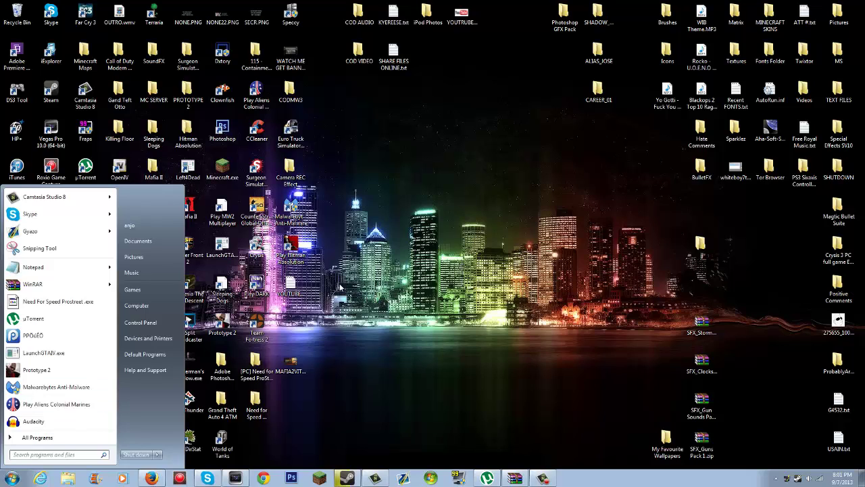
left_click(385, 262)
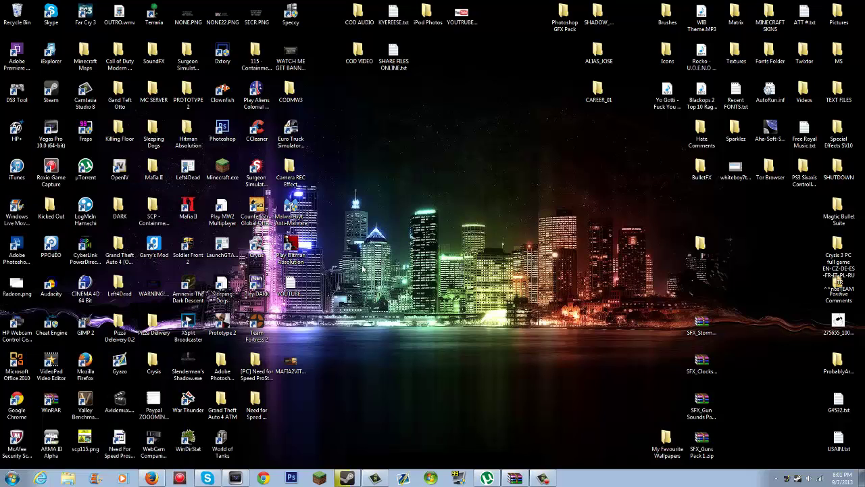
left_click(18, 478)
left_click(449, 277)
right_click(449, 277)
left_click(448, 257)
left_click_drag(307, 1, 343, 364)
- Open Catalyst Control Center from the desktop, view its start page, and close it
right_click(387, 337)
left_click(429, 211)
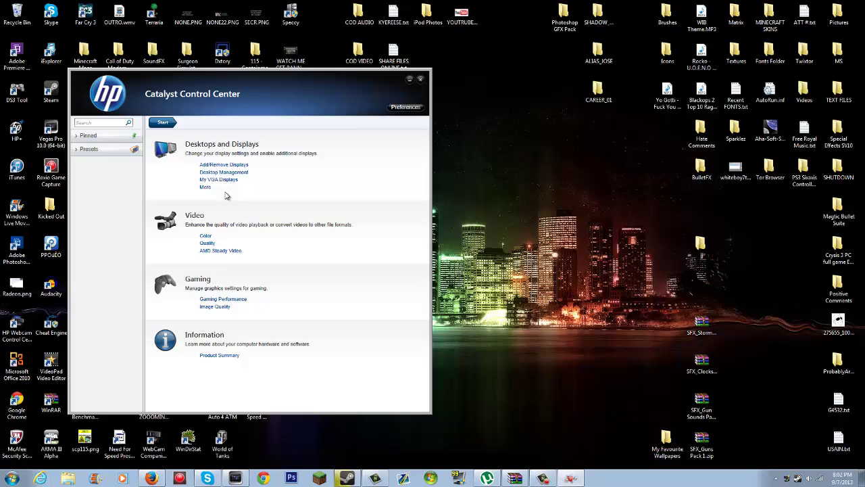
left_click(420, 80)
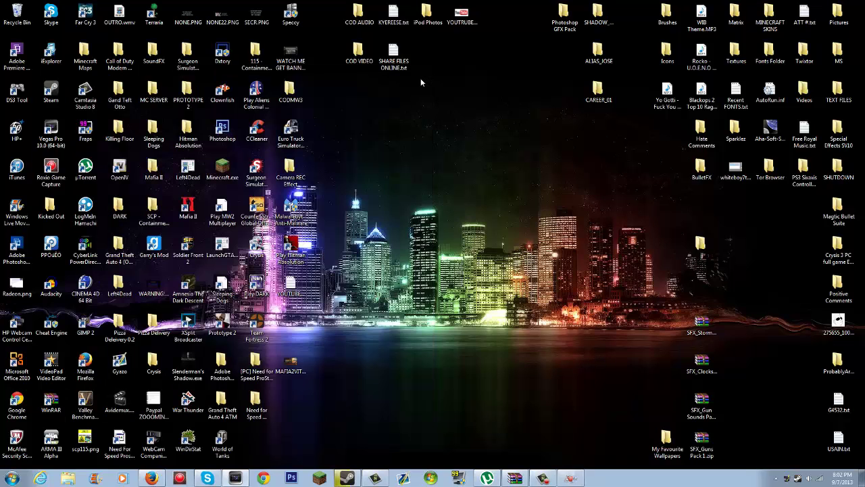
right_click(444, 174)
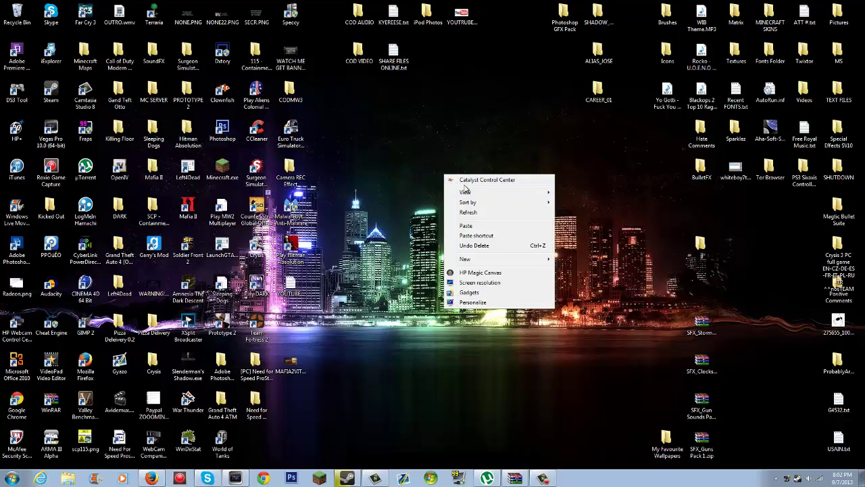
mouse_move(477, 195)
left_click(394, 141)
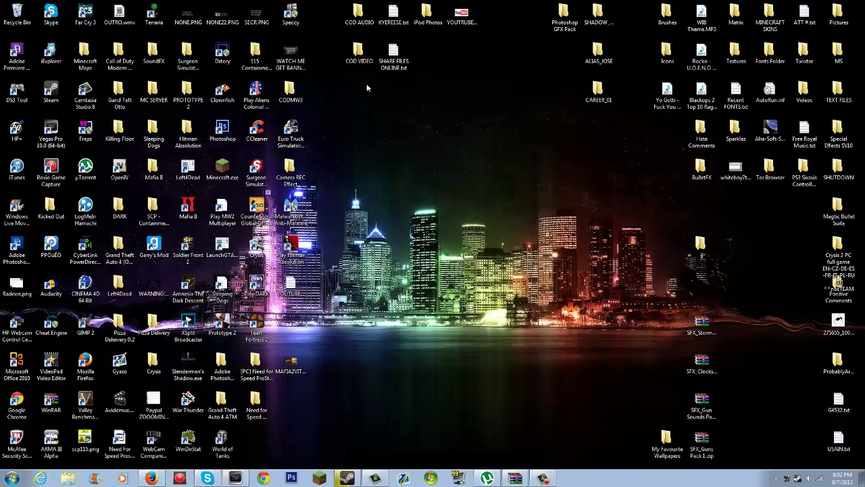
left_click_drag(307, 1, 344, 119)
- Search the computer's programs and files for "driver" and open Device Manager
left_click(12, 477)
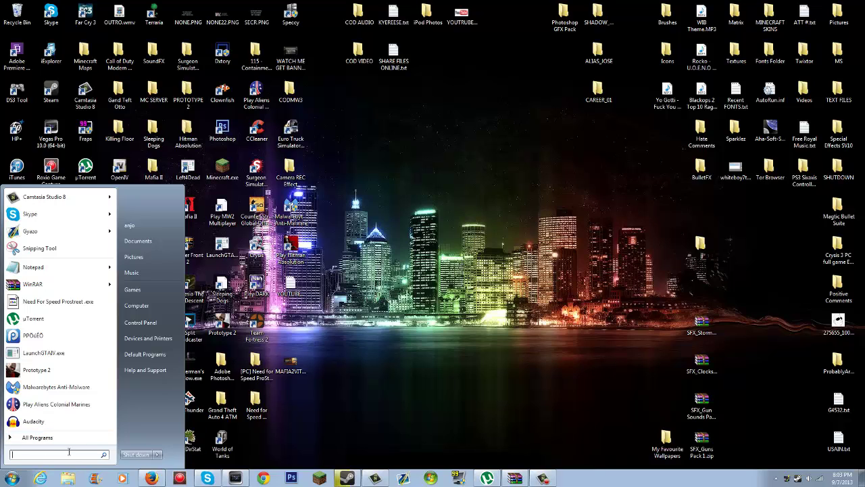
type("drivers")
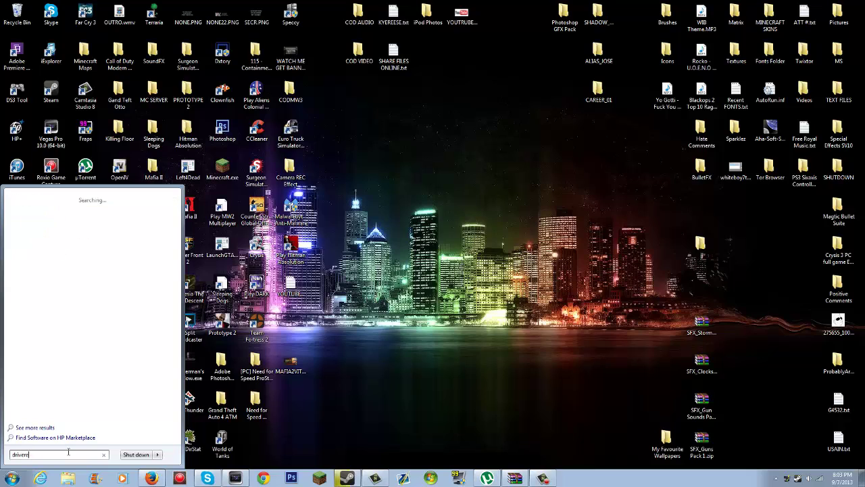
key("BackSpace")
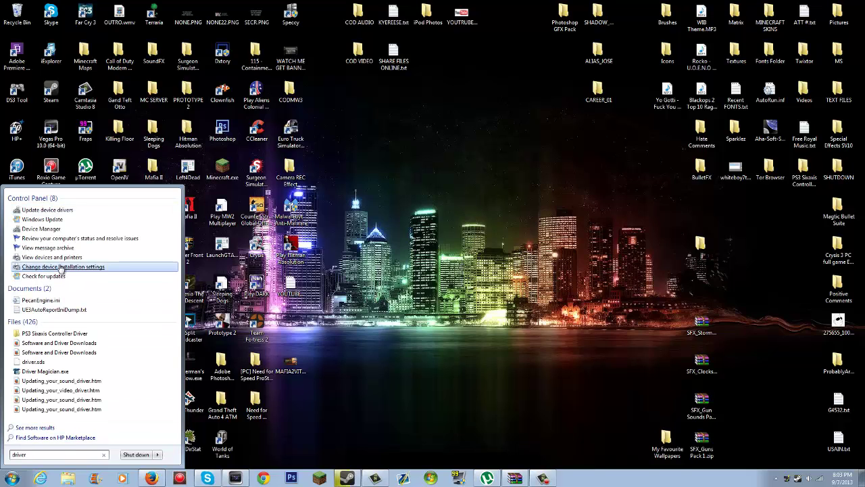
left_click(42, 229)
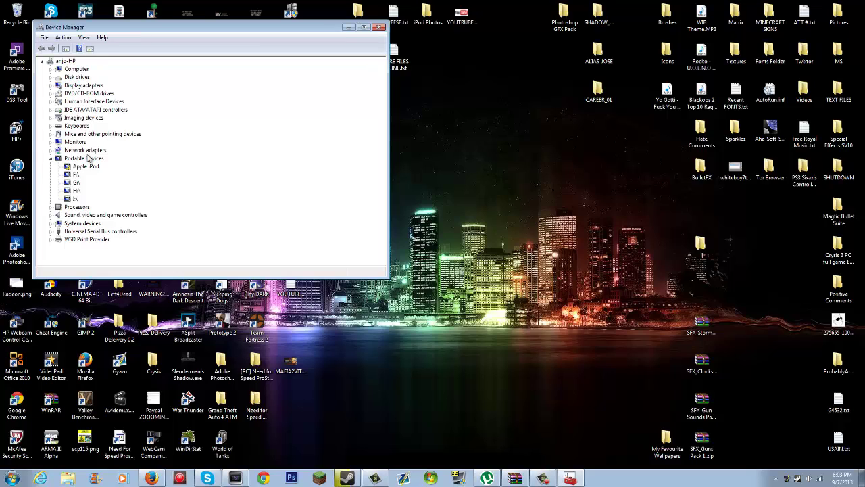
- Expand the display adapters, view and close the Apple iPod's properties, and select the AMD Radeon HD 7570
left_click(51, 86)
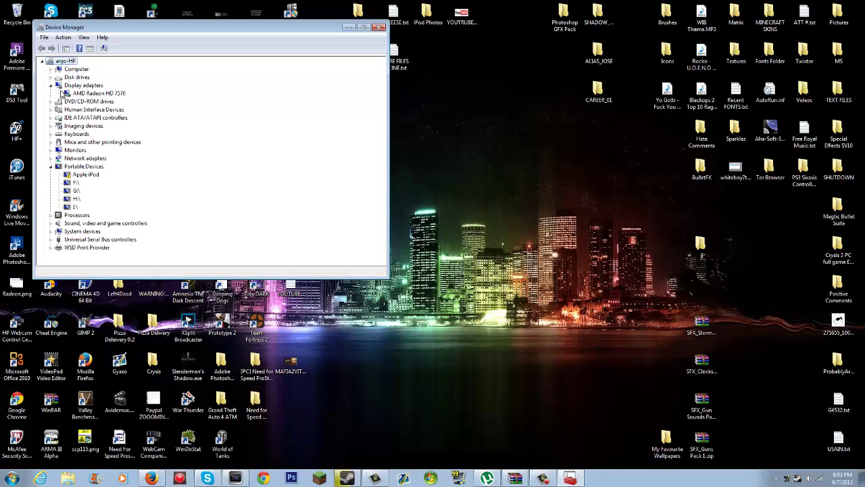
double_click(70, 178)
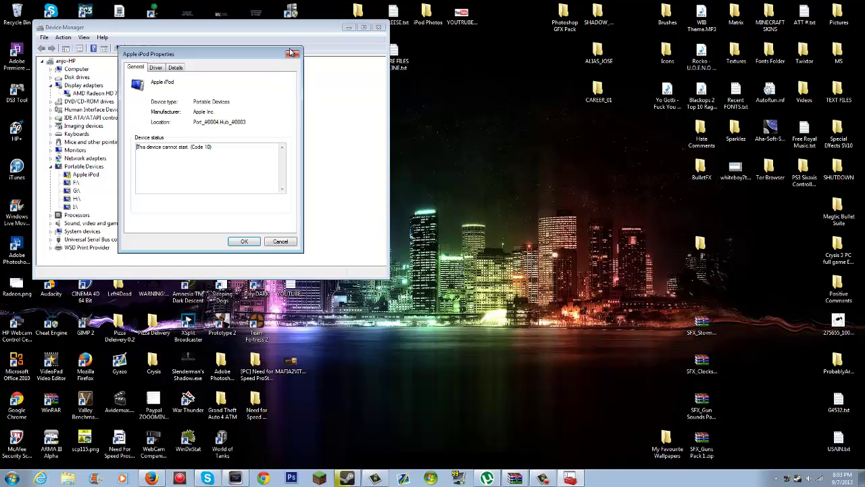
left_click(292, 54)
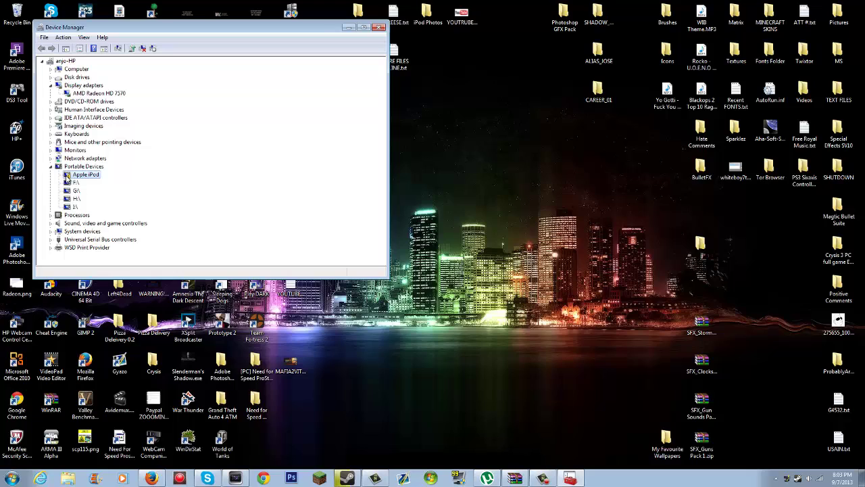
left_click(72, 95)
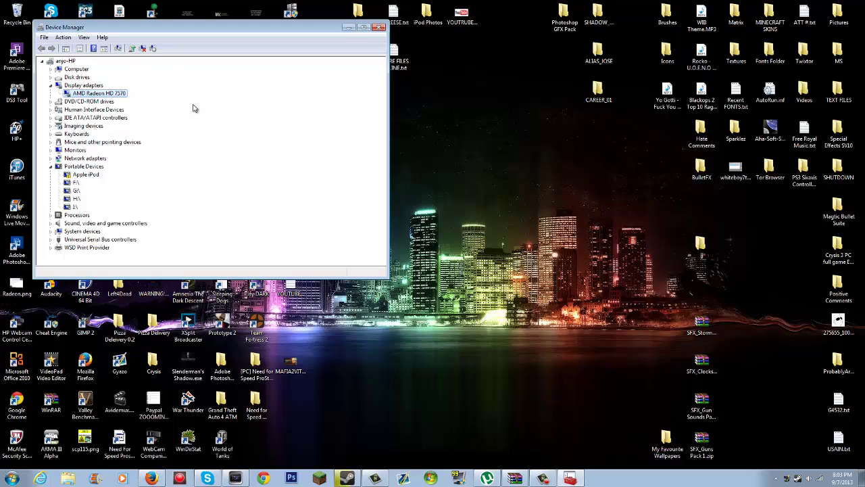
- Collapse and reopen the display adapters to check the AMD Radeon HD 7570 entry, and close Device Manager
right_click(485, 298)
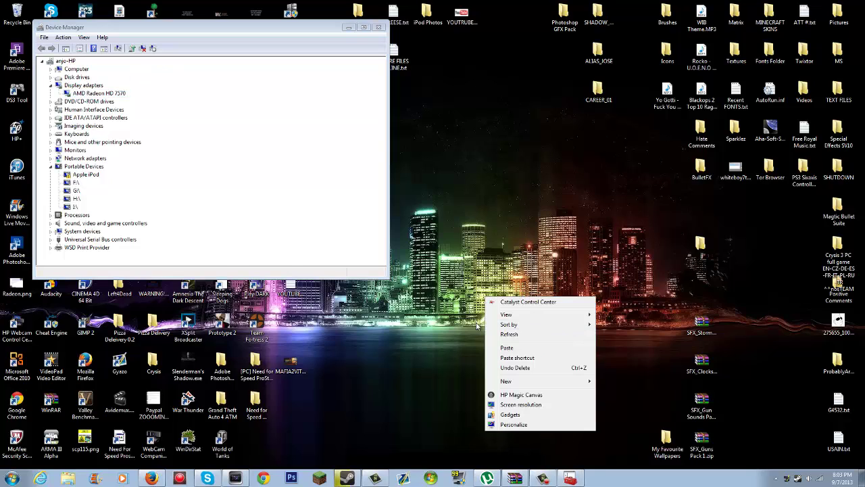
left_click(340, 160)
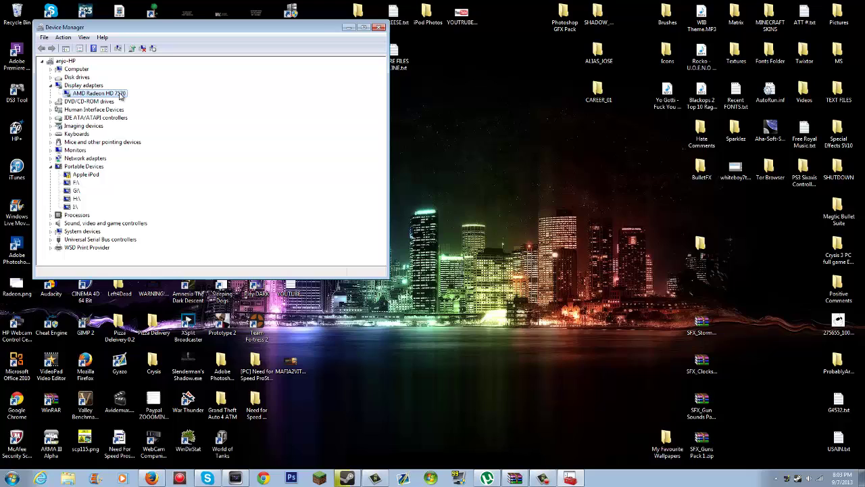
left_click(51, 86)
left_click(50, 85)
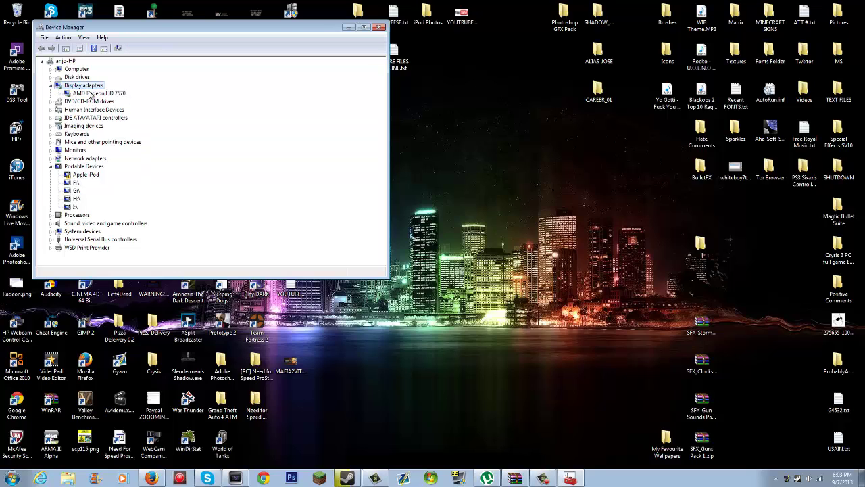
left_click(90, 94)
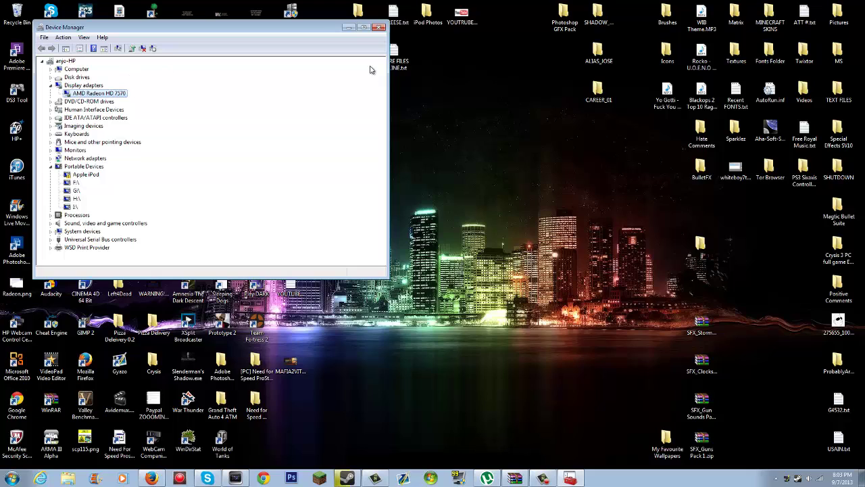
left_click(380, 28)
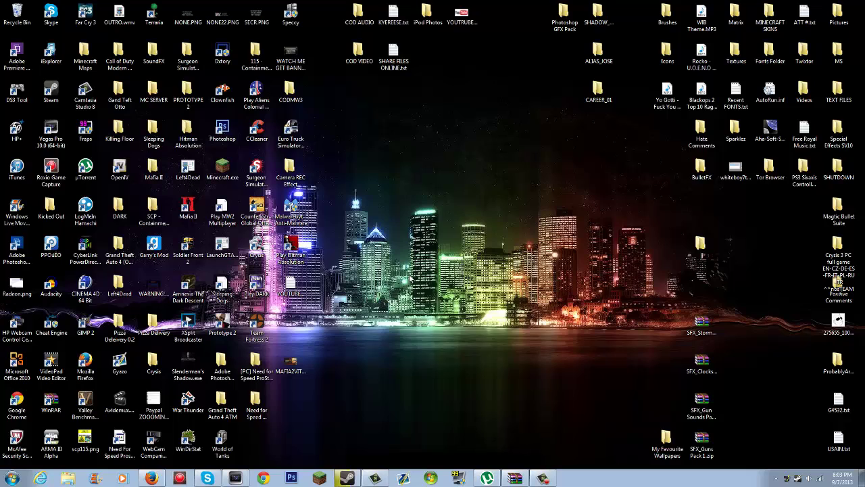
right_click(406, 274)
left_click(426, 215)
- Search the computer's programs for "recovery manager" and launch Recovery Manager
left_click(15, 479)
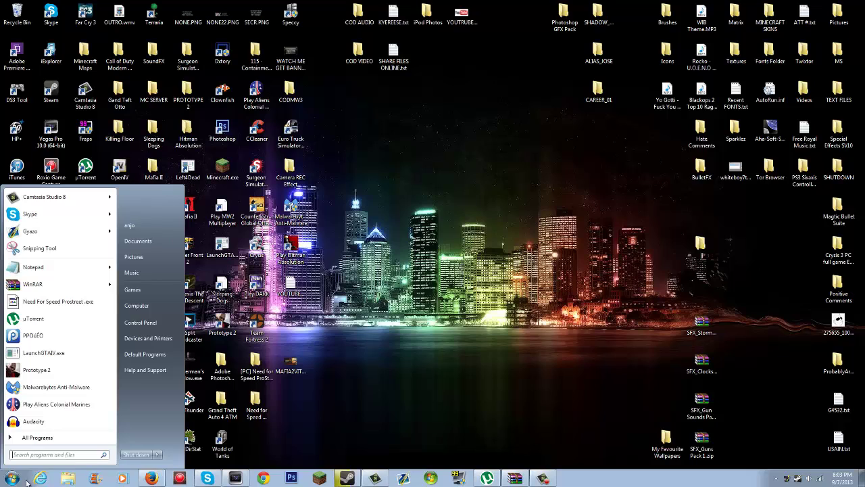
left_click(72, 455)
type("re")
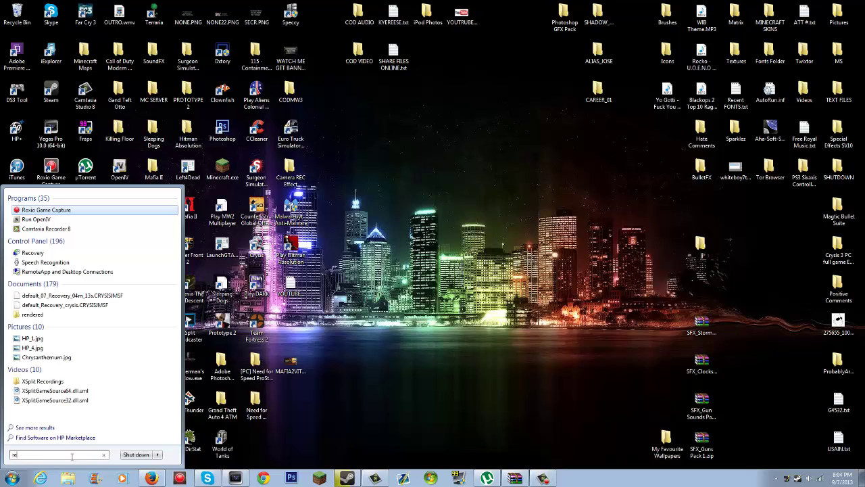
type("covery manger")
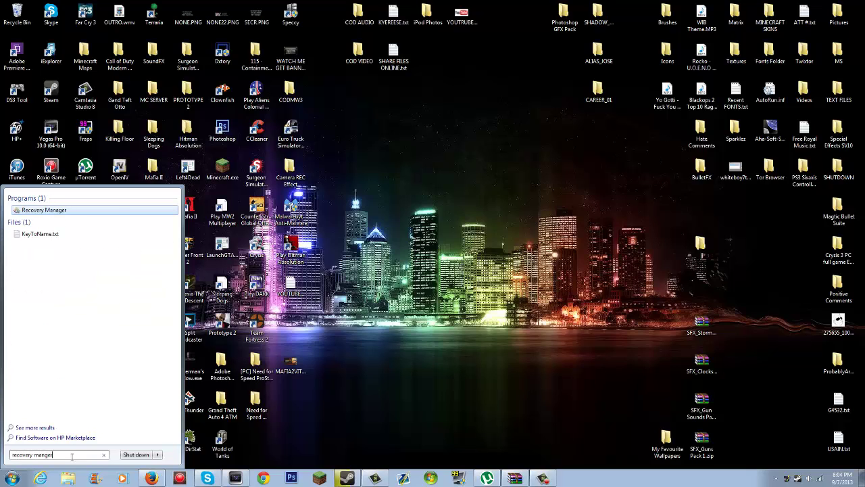
key("BackSpace")
type("ager")
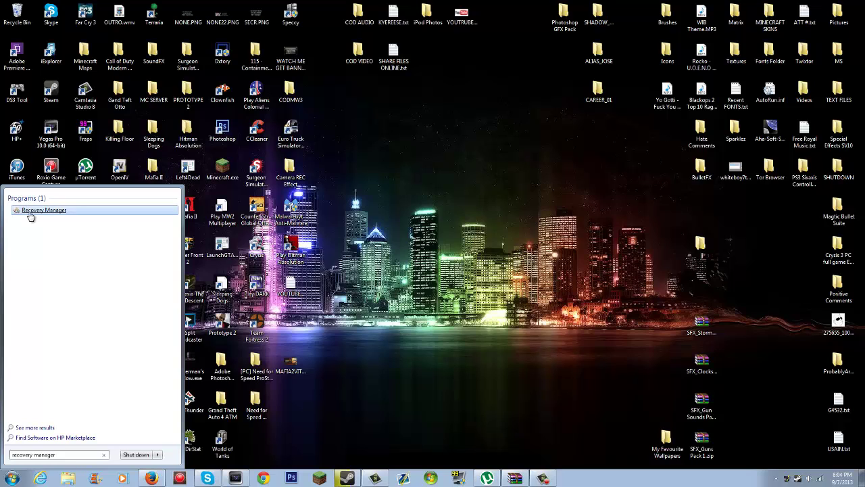
left_click(30, 214)
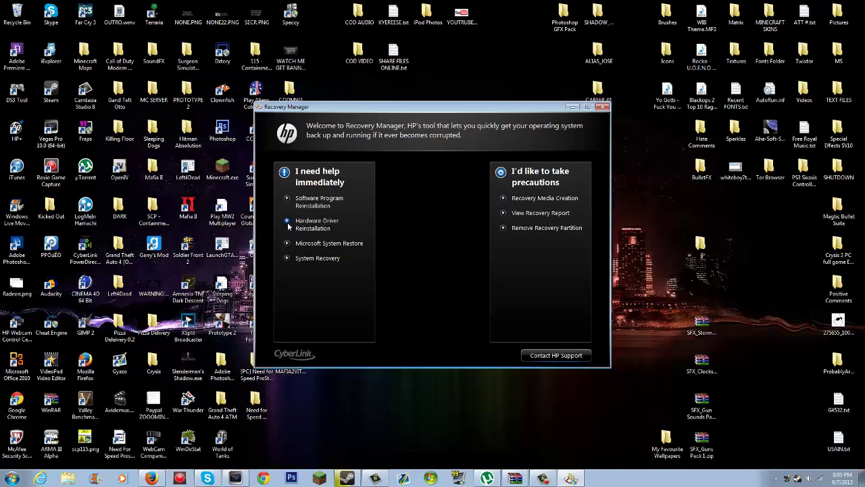
- Start the Hardware Driver Reinstallation and select AMD Radeon HD Graphics among the factory-installed drivers
left_click(288, 224)
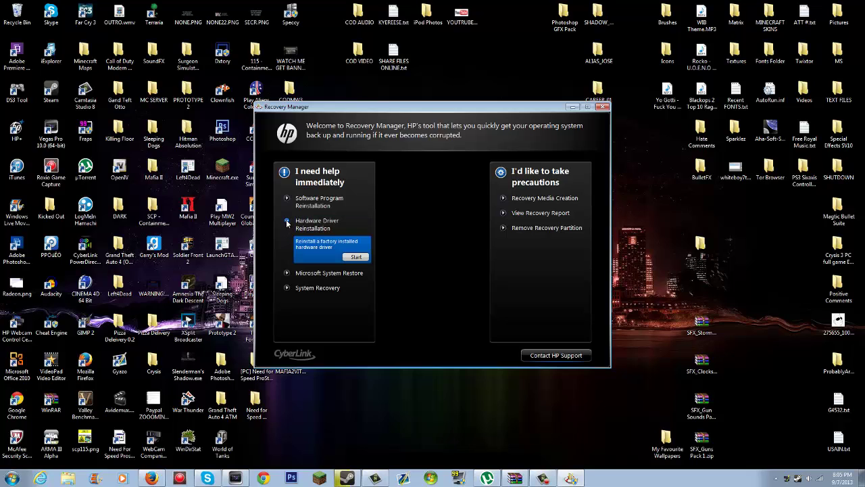
left_click(356, 257)
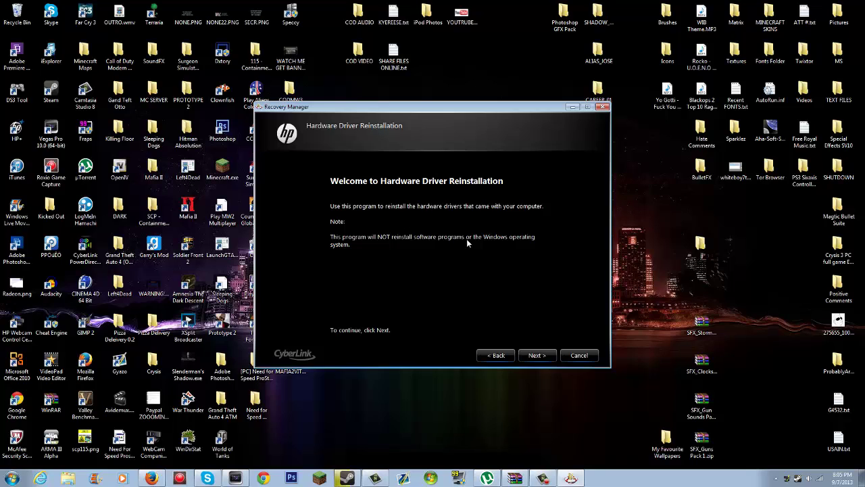
left_click(536, 355)
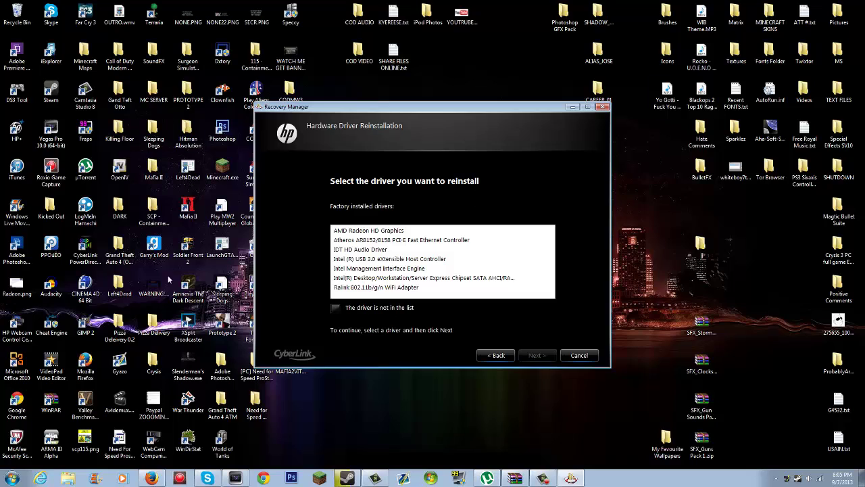
left_click(381, 231)
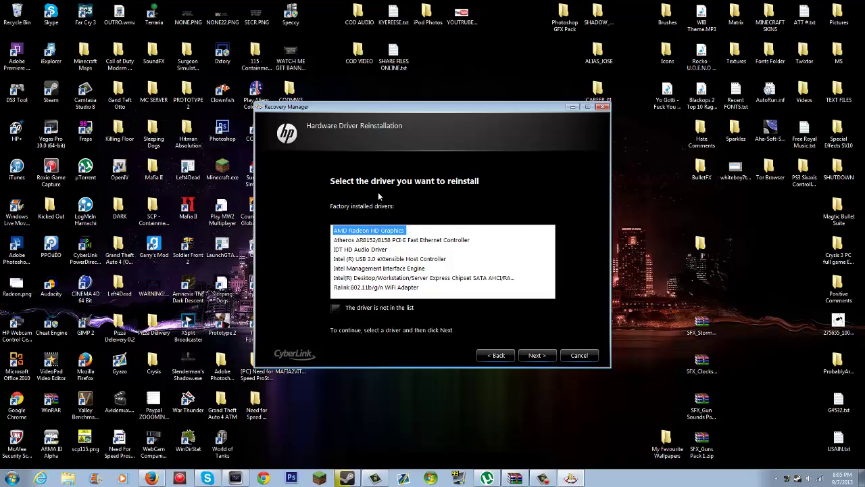
left_click(424, 230)
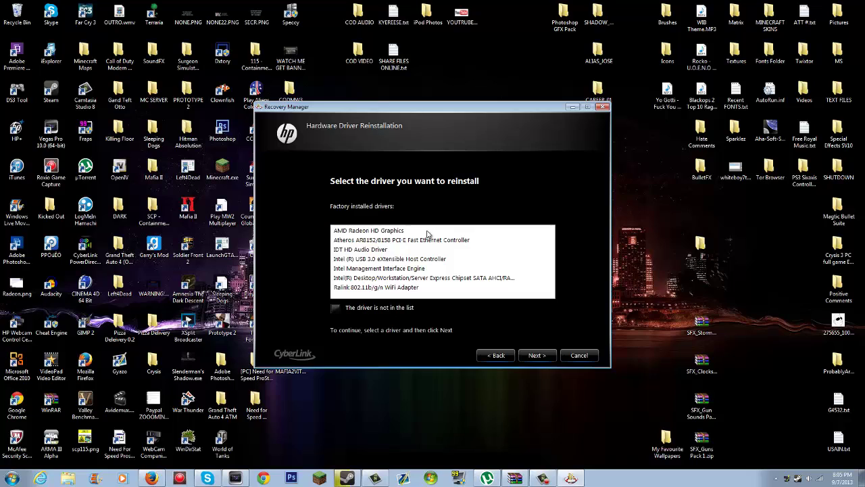
left_click(391, 234)
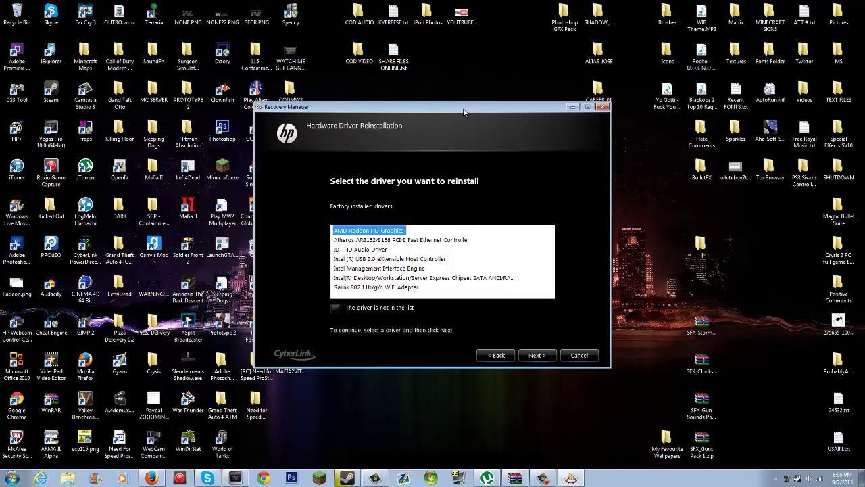
- View the drives in the Computer window, close it, and exit Recovery Manager
left_click(12, 478)
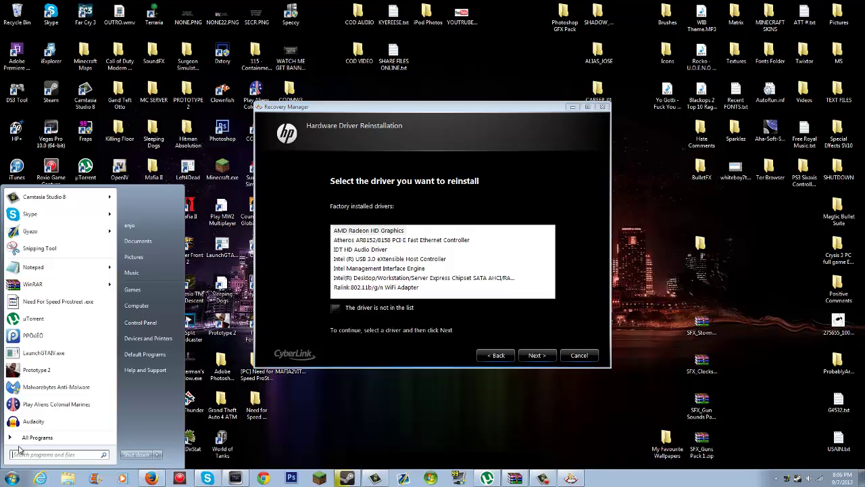
left_click(136, 306)
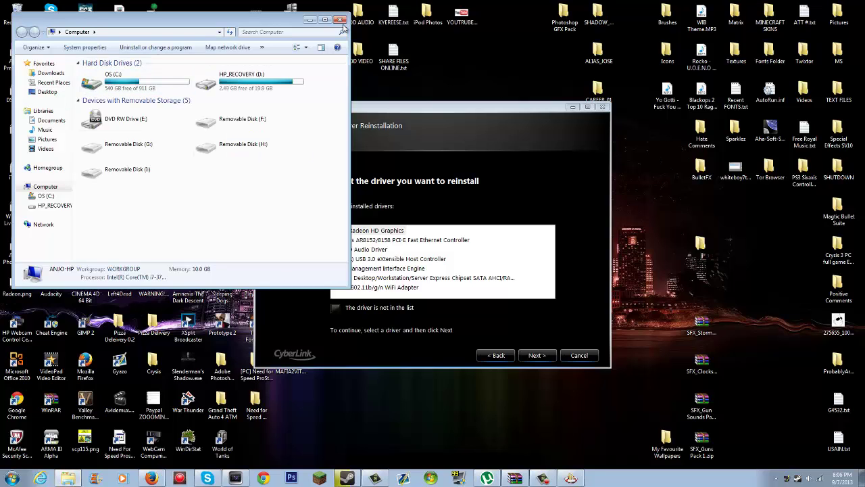
left_click(339, 18)
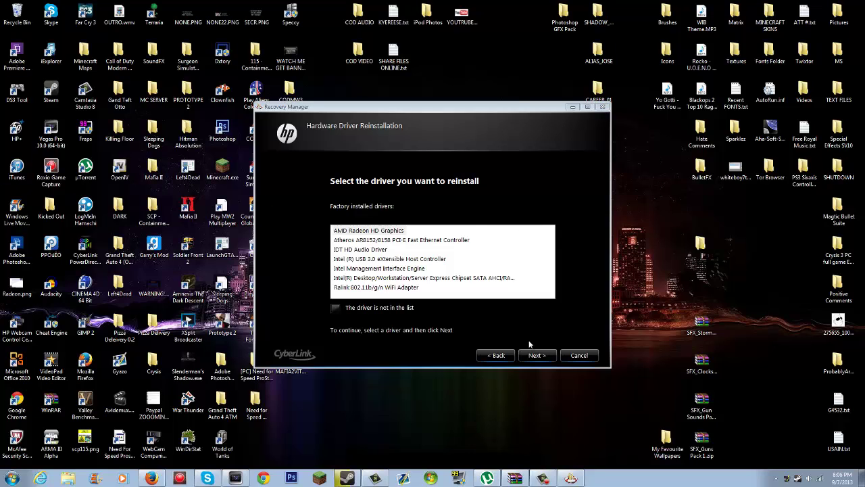
left_click(602, 107)
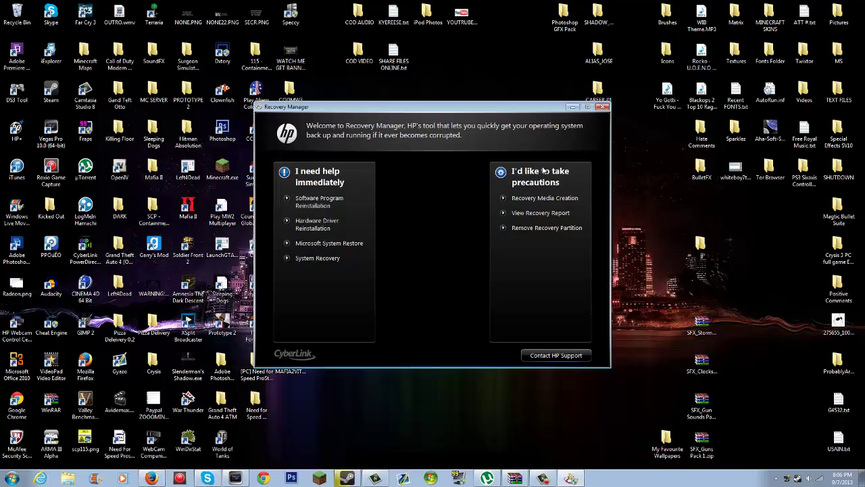
left_click(602, 107)
- Check the desktop's context menu for the Catalyst Control Center entry and dismiss it
left_click_drag(344, 163, 603, 257)
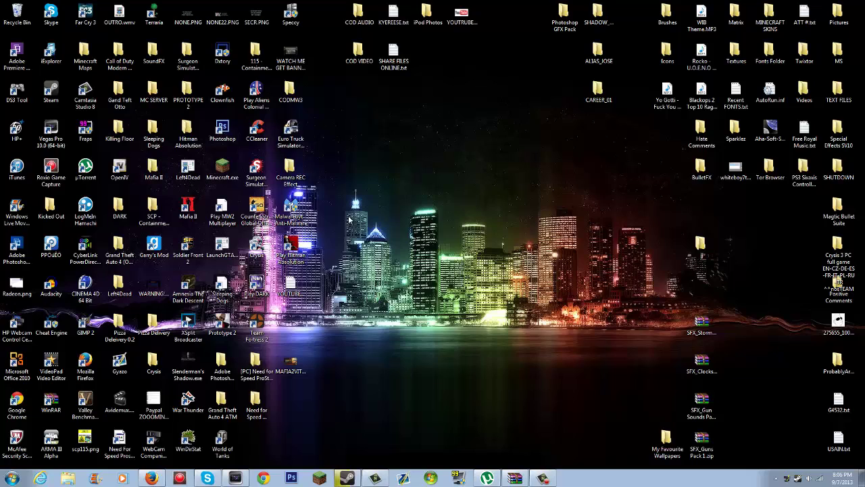
right_click(370, 187)
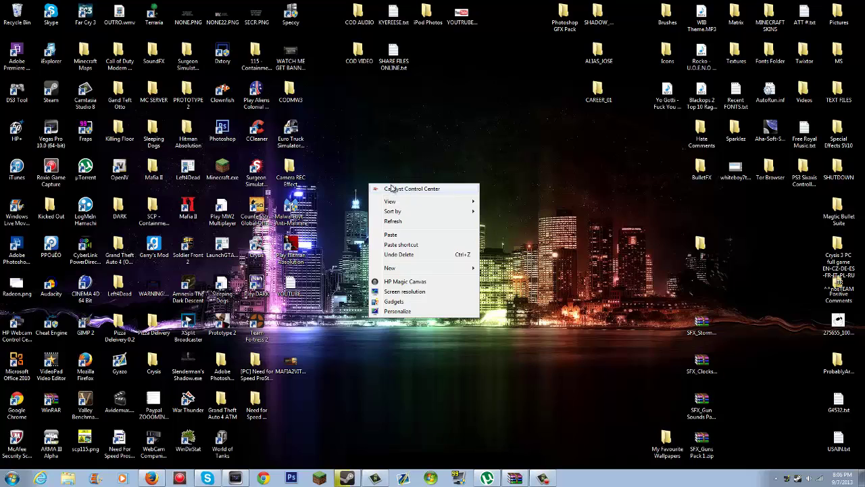
left_click(406, 148)
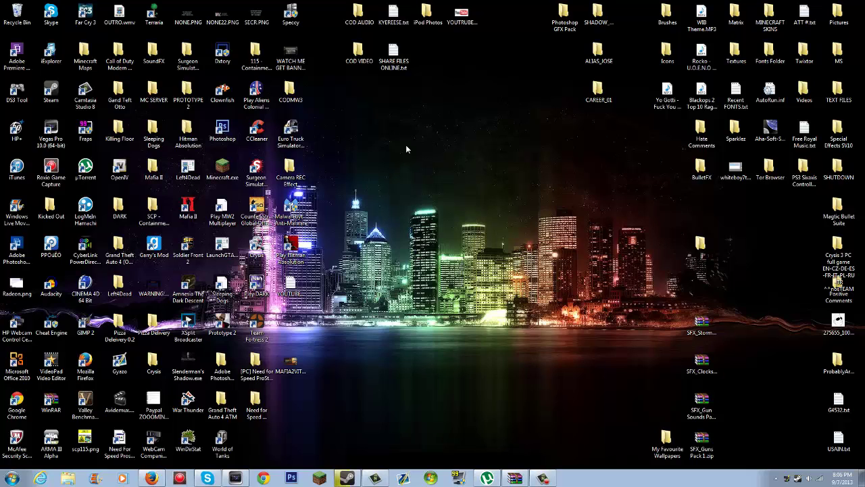
left_click_drag(309, 2, 346, 462)
- Search the computer's programs and files for "driver manager" and open Device Manager
left_click(13, 477)
left_click(46, 456)
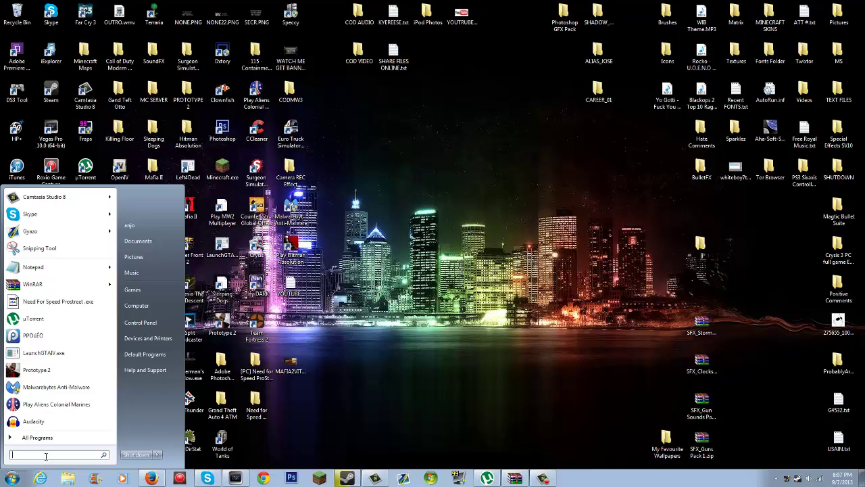
type("driver")
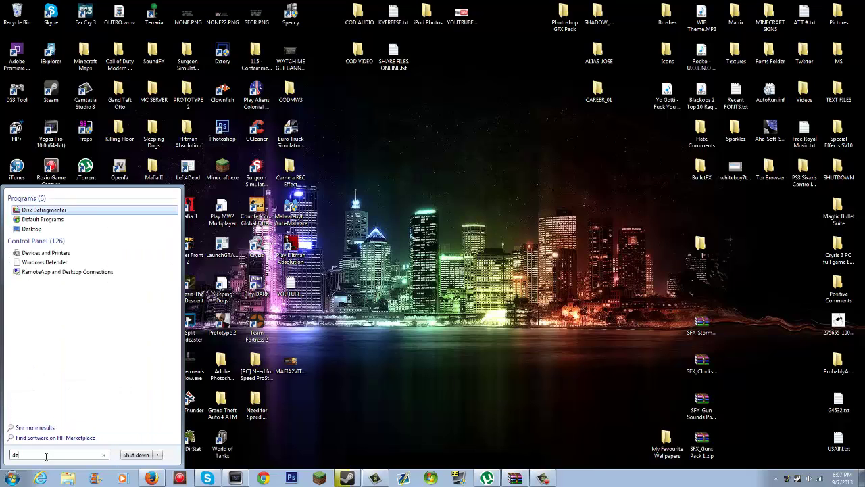
type(" manager")
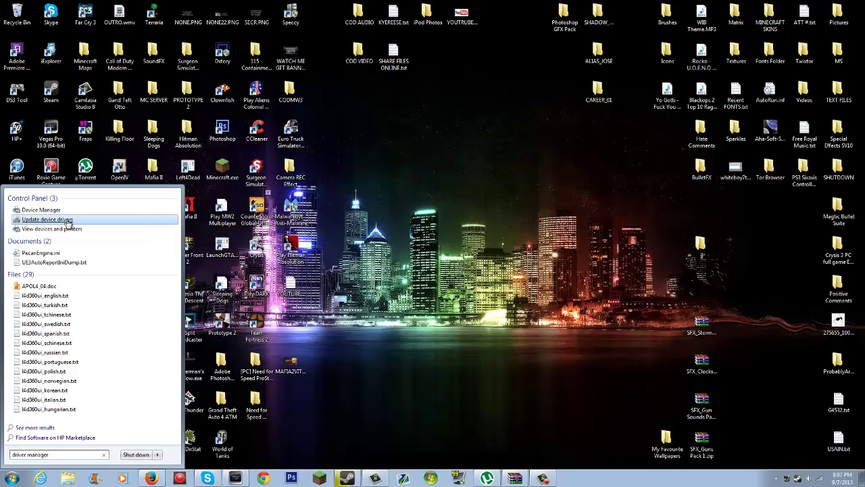
left_click(42, 210)
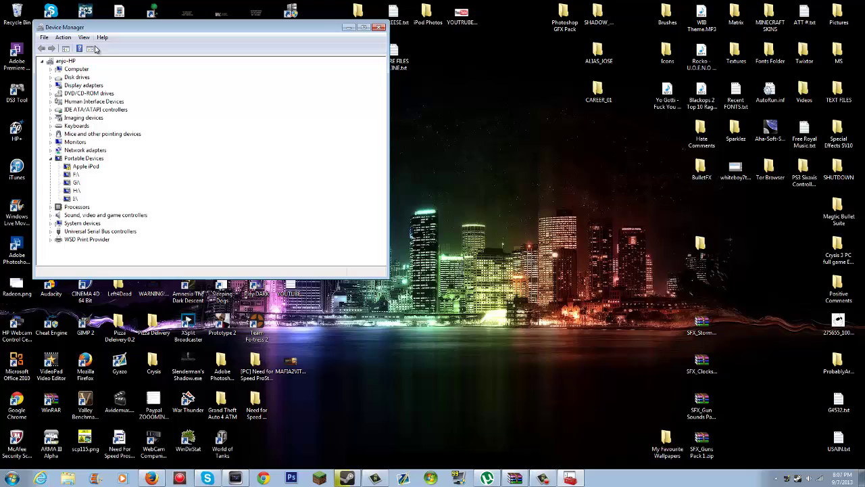
- Run an automatic driver software update for the AMD Radeon HD 7570 under the display adapters and close the update wizard
left_click(51, 85)
left_click(94, 94)
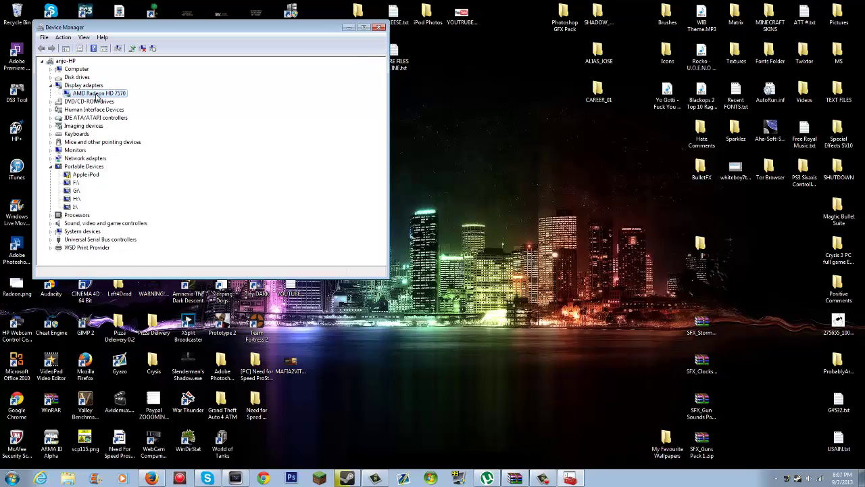
right_click(95, 94)
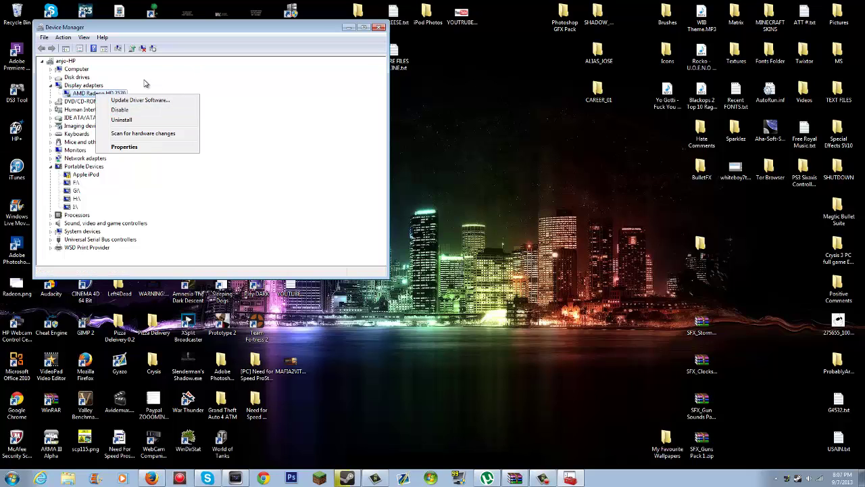
left_click(86, 96)
right_click(86, 96)
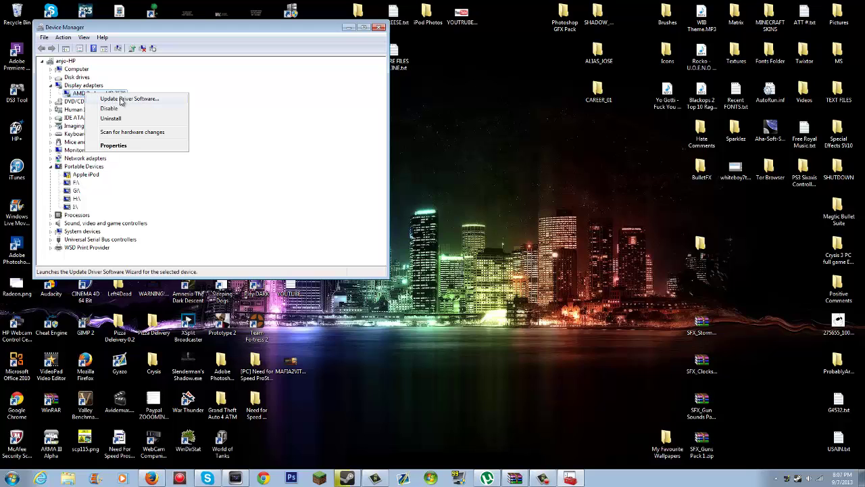
left_click(121, 101)
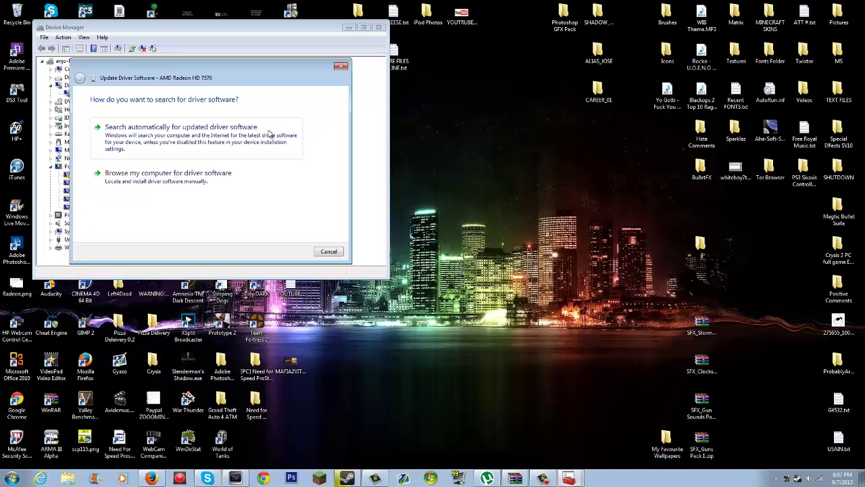
left_click(218, 141)
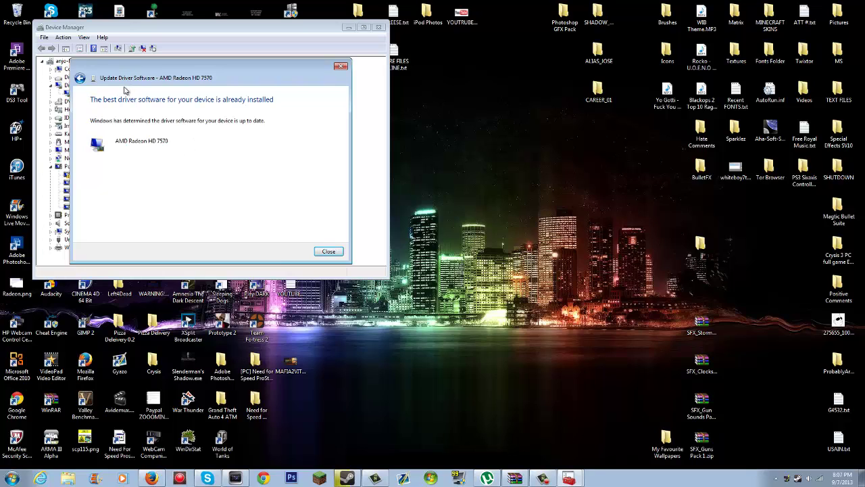
left_click_drag(143, 72, 141, 74)
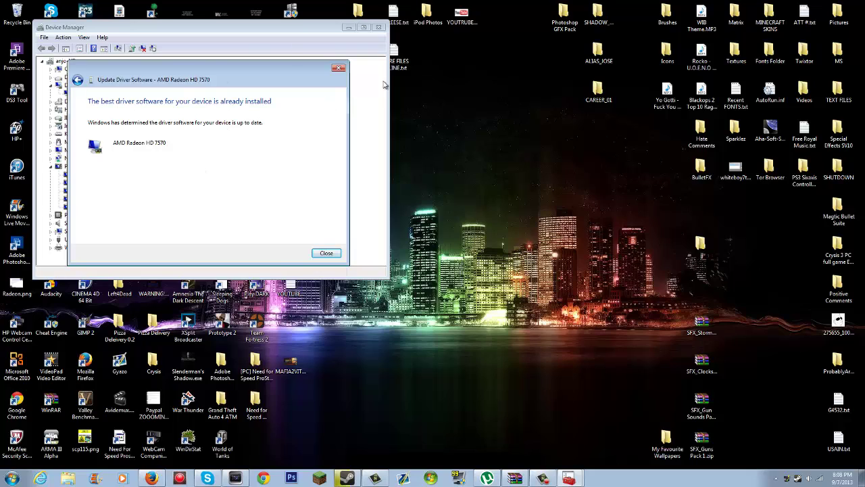
left_click(339, 68)
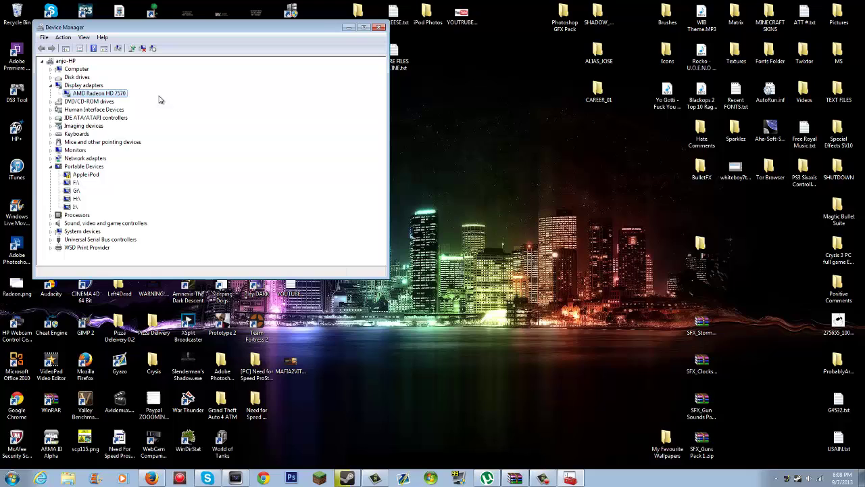
- Switch to Chrome, go to amd.com, and return from the maintenance page to the AMD home page
left_click(254, 479)
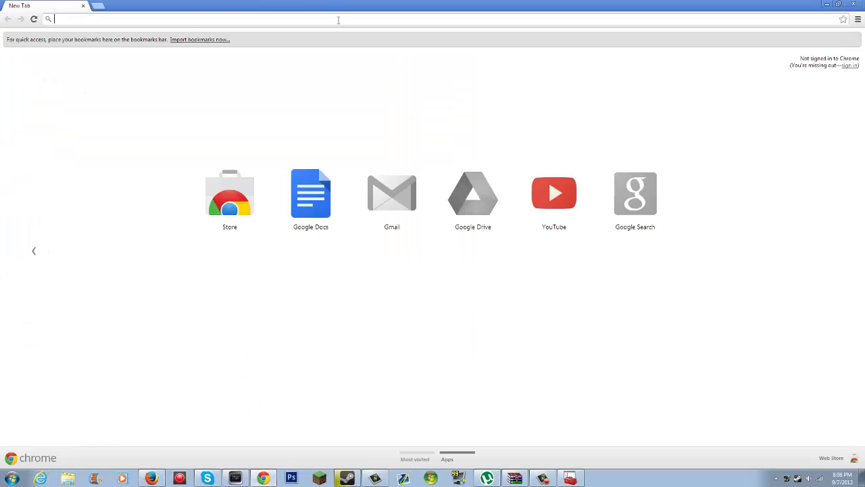
type("amd.com")
key("Return")
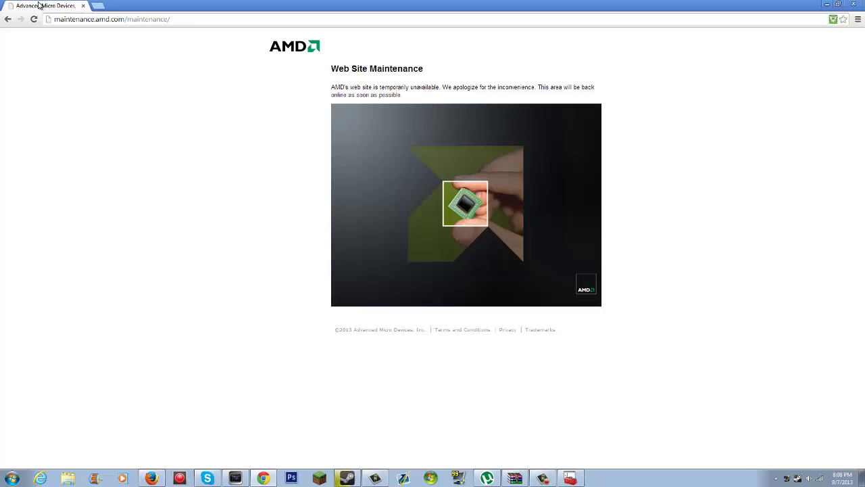
left_click(8, 19)
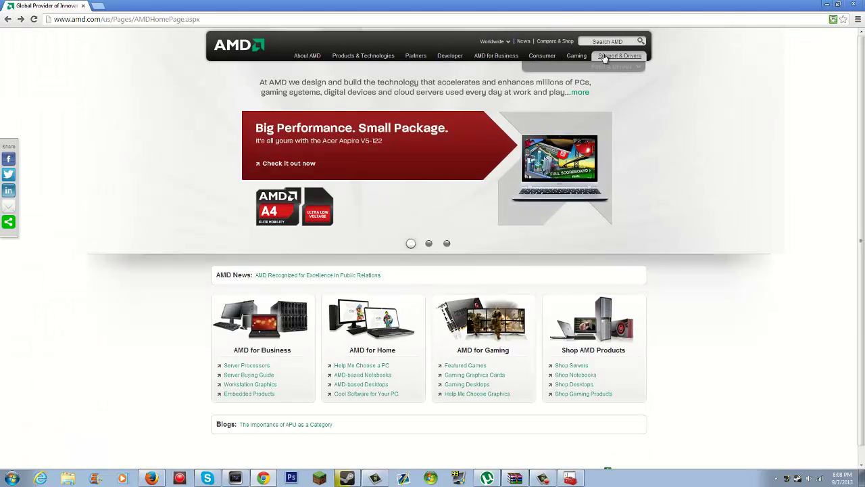
- Look up AMD drivers for Desktop Graphics with Auto Detect and Install, leaving the remaining two criteria at N/A, and view the results
mouse_move(605, 58)
left_click(619, 98)
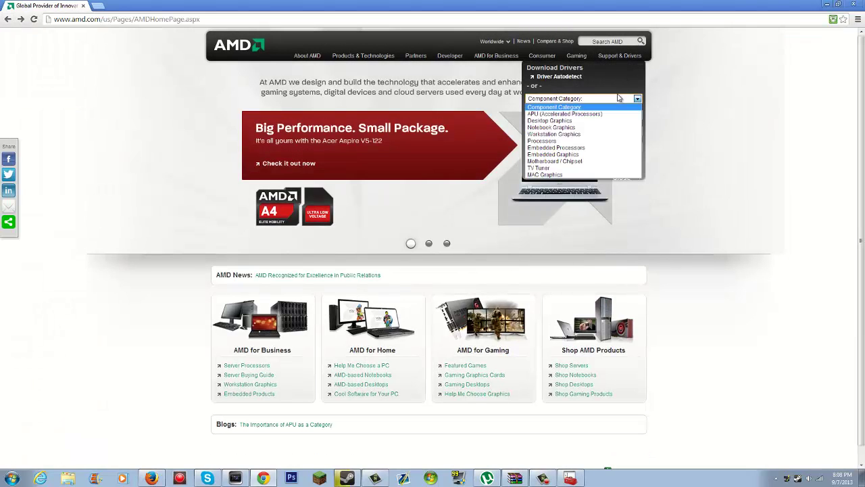
left_click(571, 120)
left_click(578, 115)
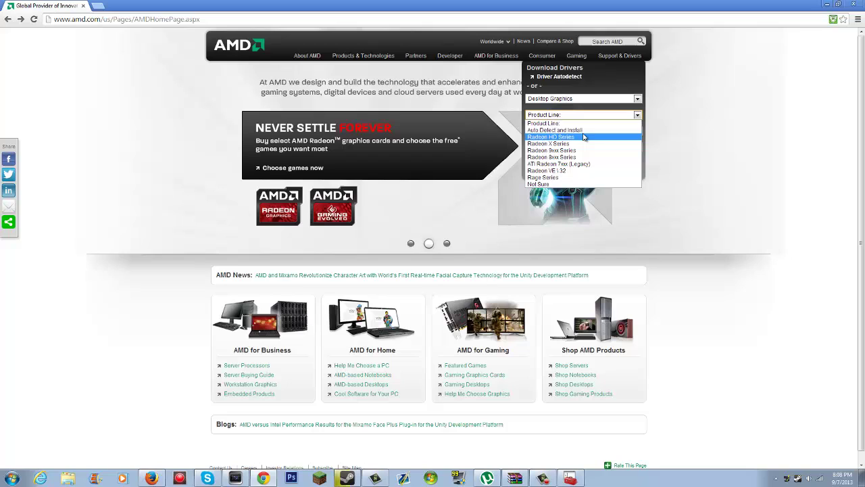
left_click(582, 130)
left_click(578, 131)
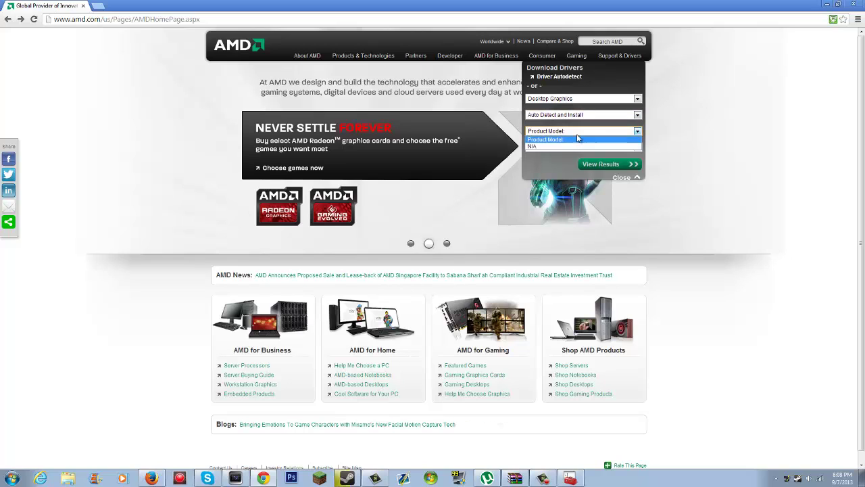
left_click(578, 146)
left_click(579, 147)
left_click(579, 162)
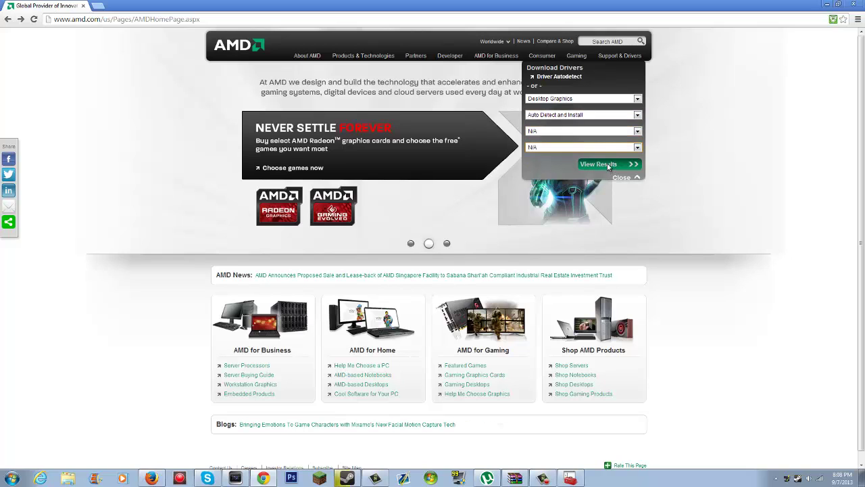
left_click(607, 163)
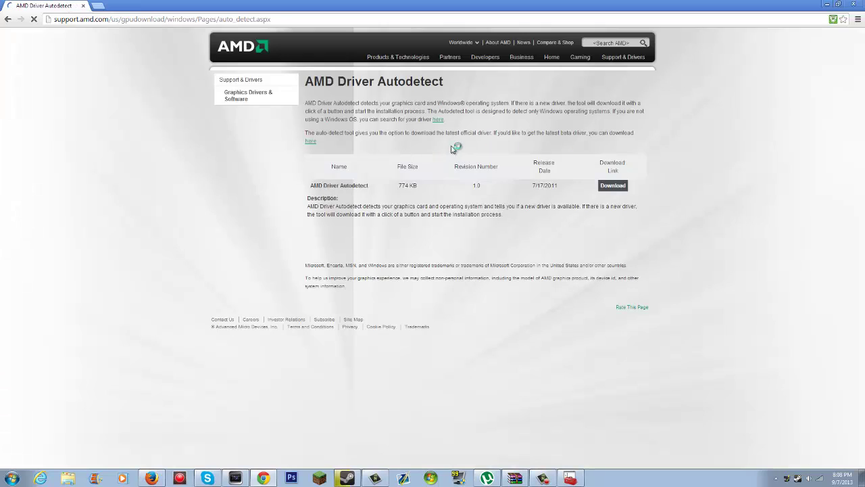
- Download the AMD Driver Autodetect tool, try to run amddriverdownloader.exe, and dismiss its message
left_click(613, 186)
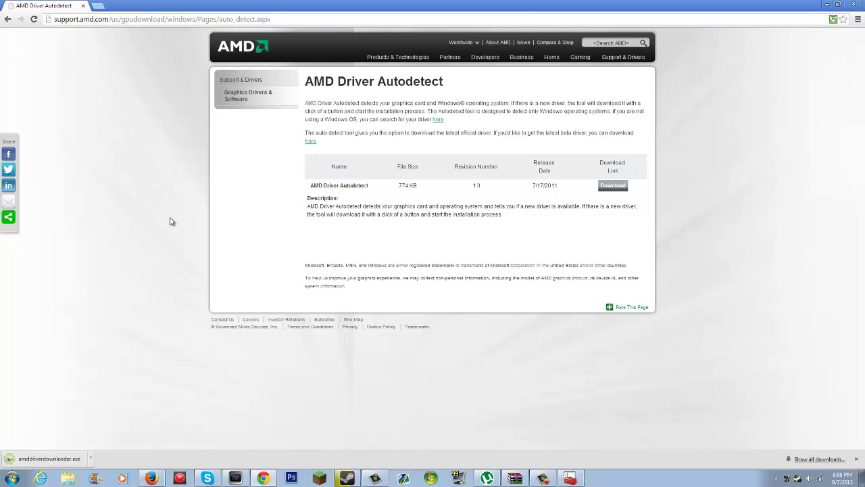
left_click(70, 459)
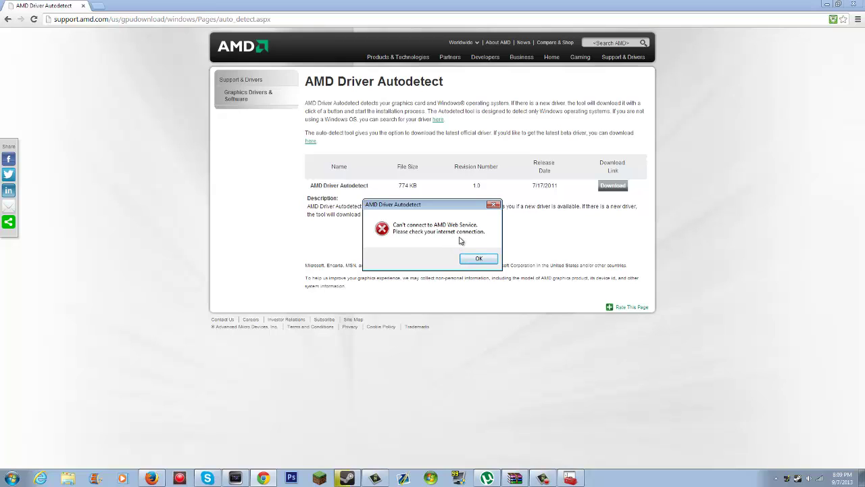
left_click(479, 258)
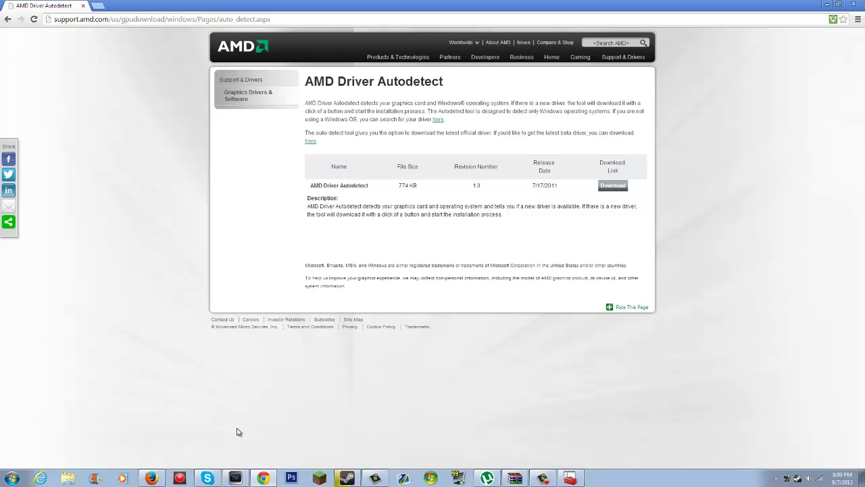
- Search the computer for "amd", try to run amddriverdownloader.exe from the results, and dismiss its message
left_click(12, 477)
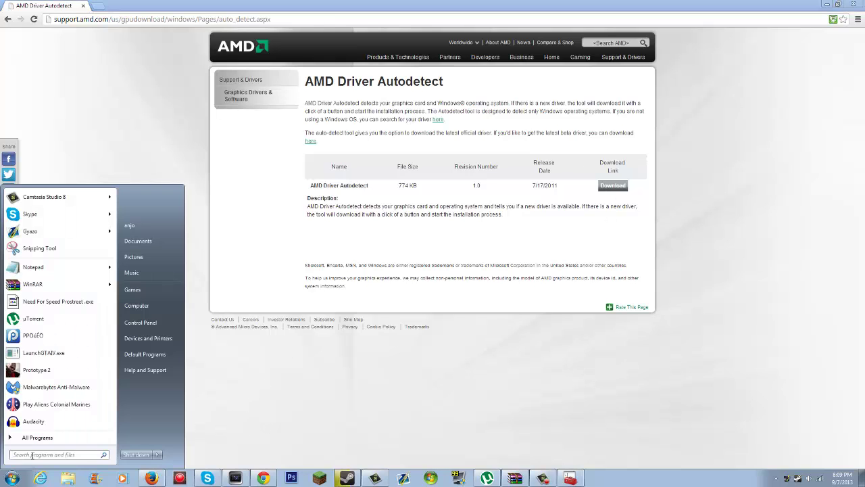
type("amd")
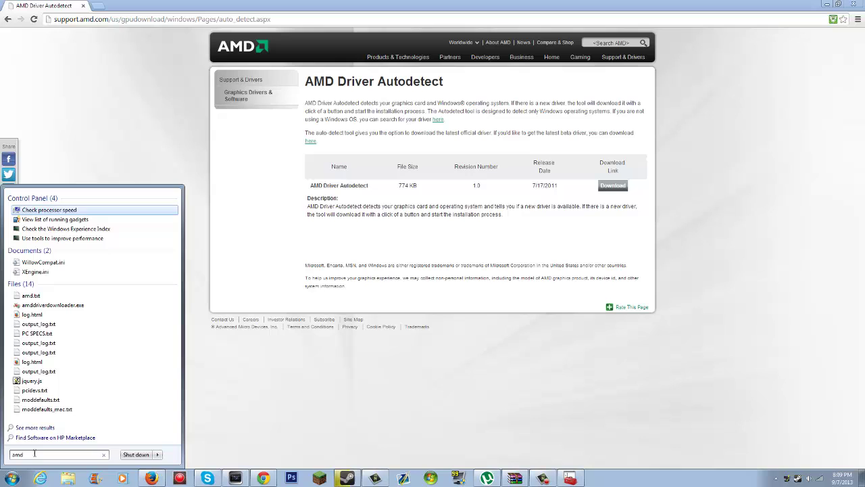
left_click(48, 306)
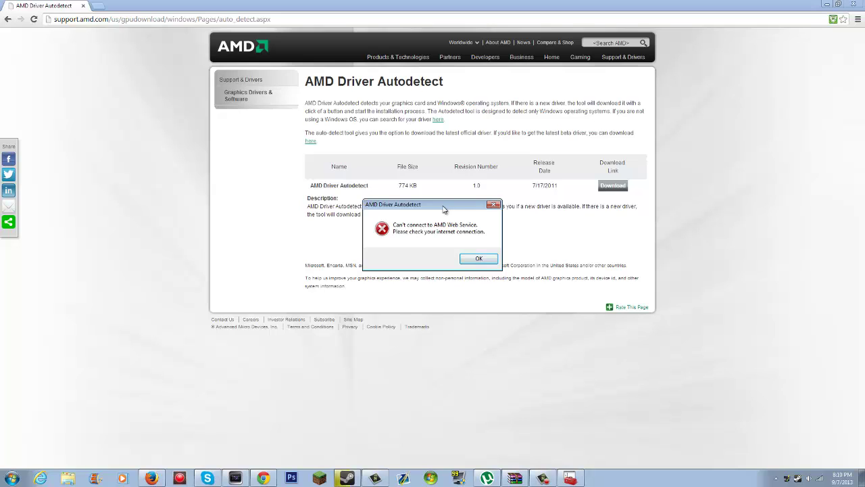
left_click(476, 259)
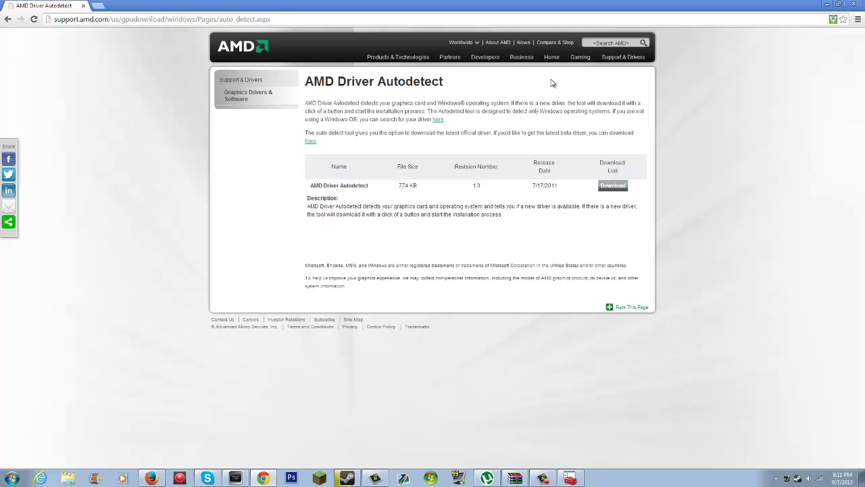
- Minimize Chrome and switch back to the Device Manager window
left_click(828, 4)
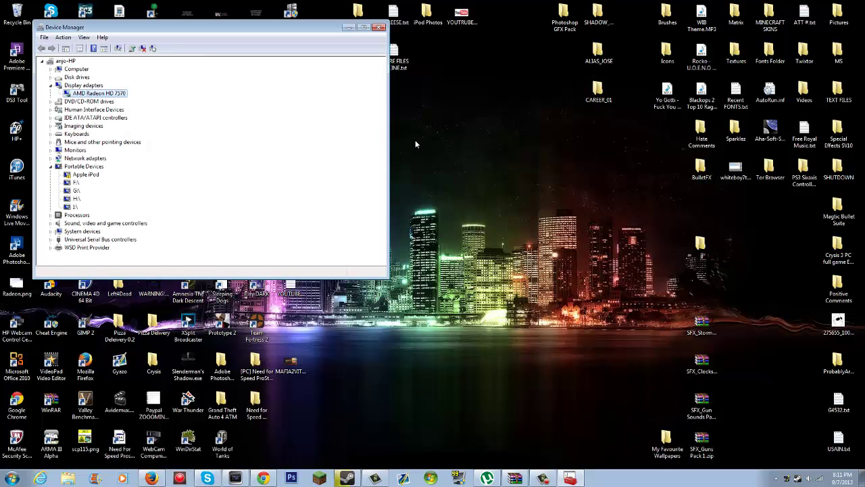
left_click_drag(356, 150, 448, 196)
left_click_drag(501, 202, 615, 203)
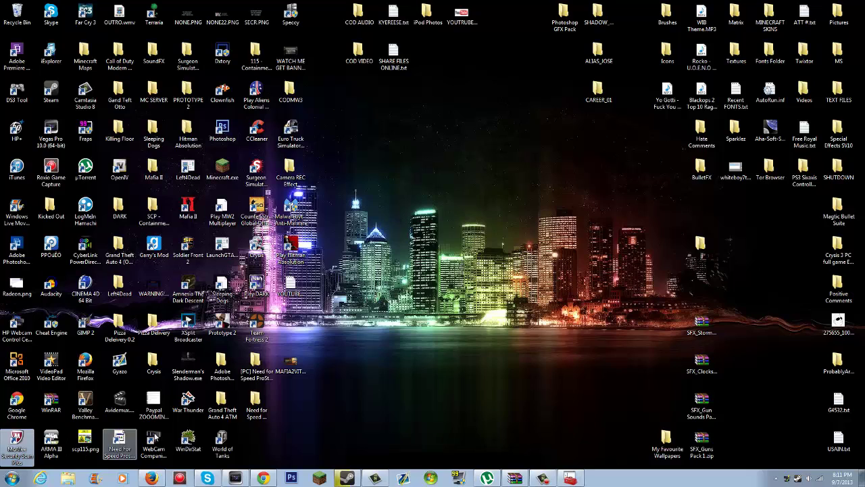
left_click(569, 478)
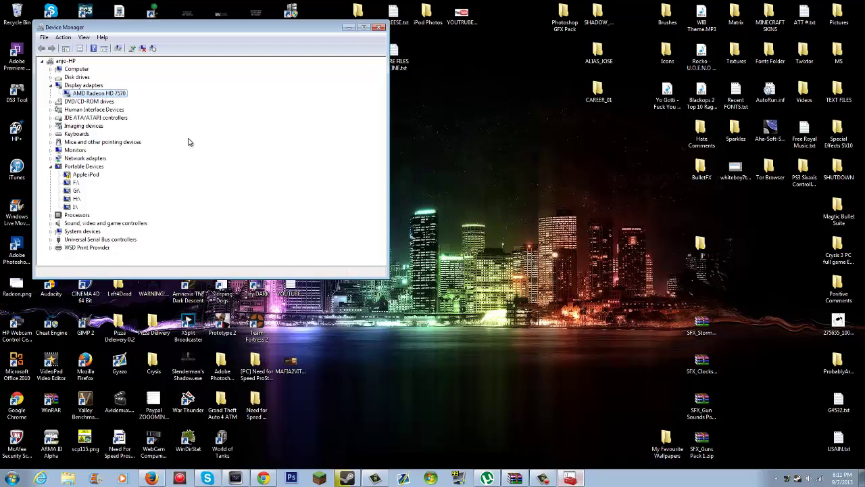
- Review the available actions for the AMD Radeon HD 7570 without applying any, and close Device Manager
right_click(85, 97)
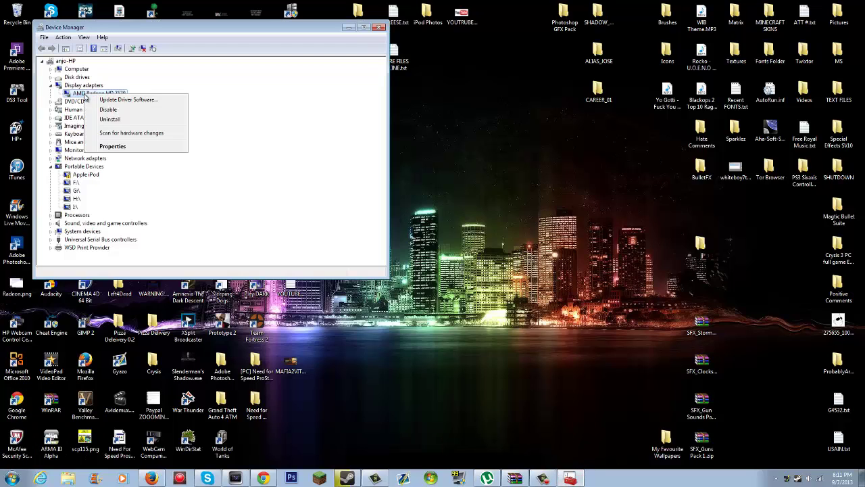
left_click(225, 74)
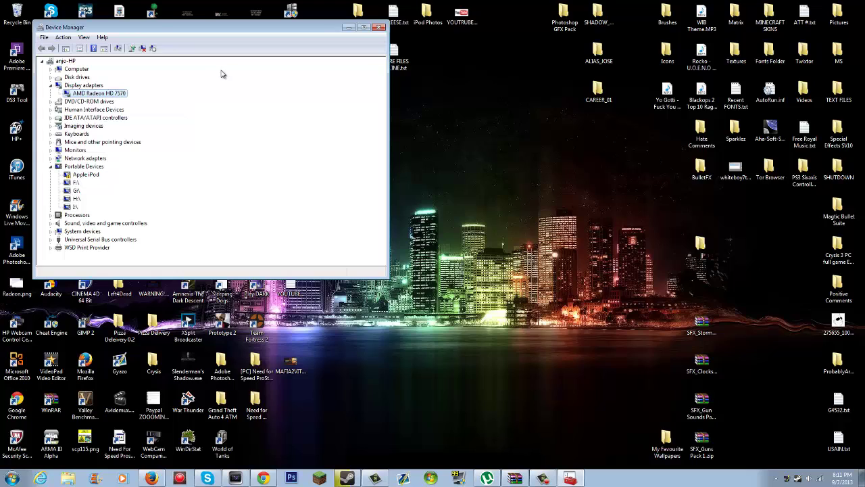
right_click(94, 98)
left_click(197, 88)
right_click(104, 92)
left_click(172, 84)
left_click(380, 27)
- Open Catalyst Control Center from the desktop to check that it launches, and close it
right_click(414, 210)
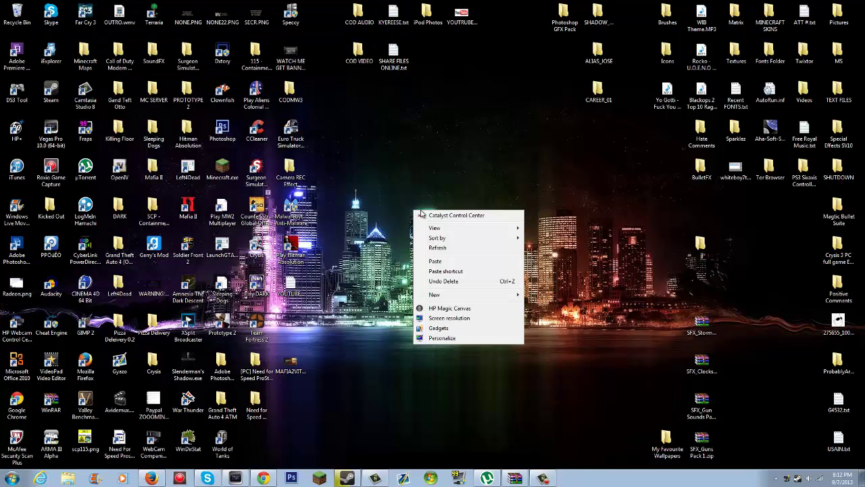
left_click(446, 216)
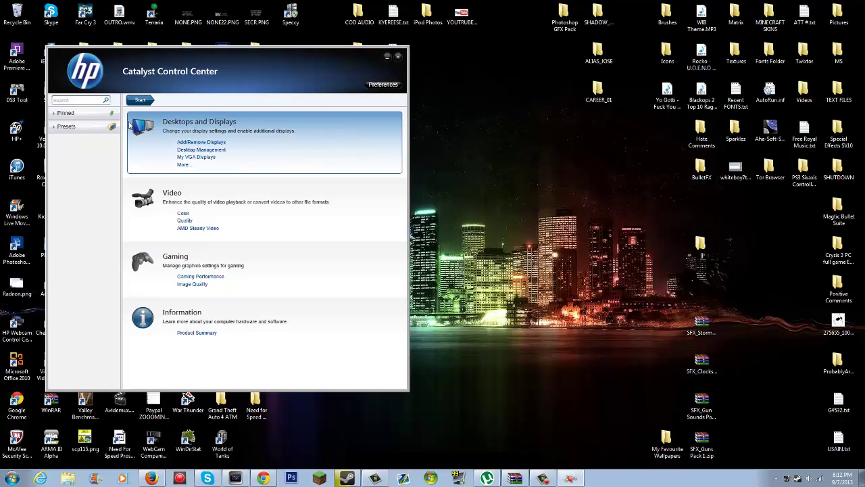
left_click(398, 56)
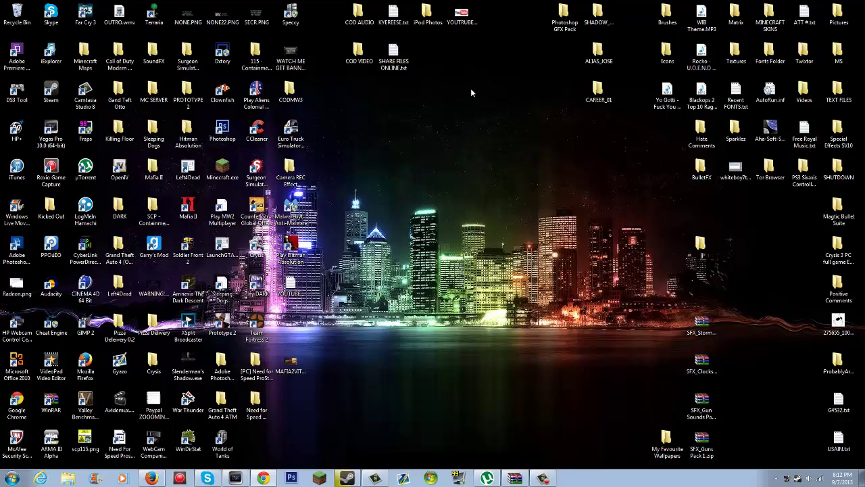
left_click_drag(411, 29, 586, 433)
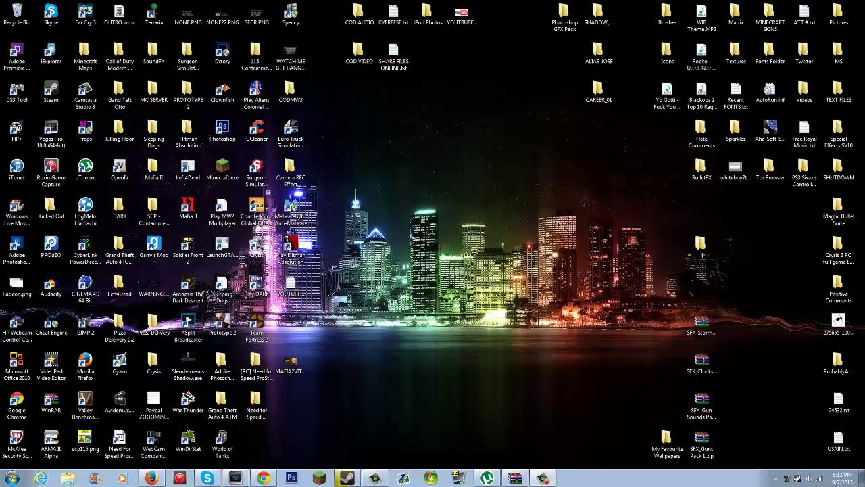
left_click(12, 477)
type("rev")
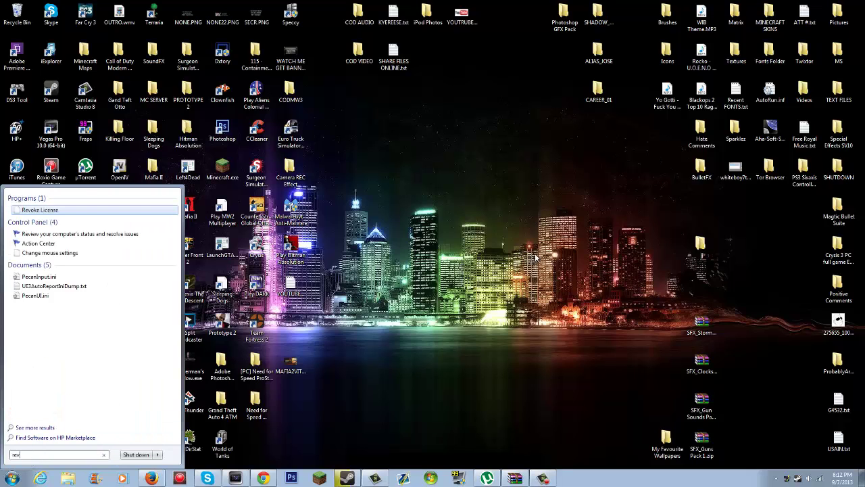
left_click(512, 251)
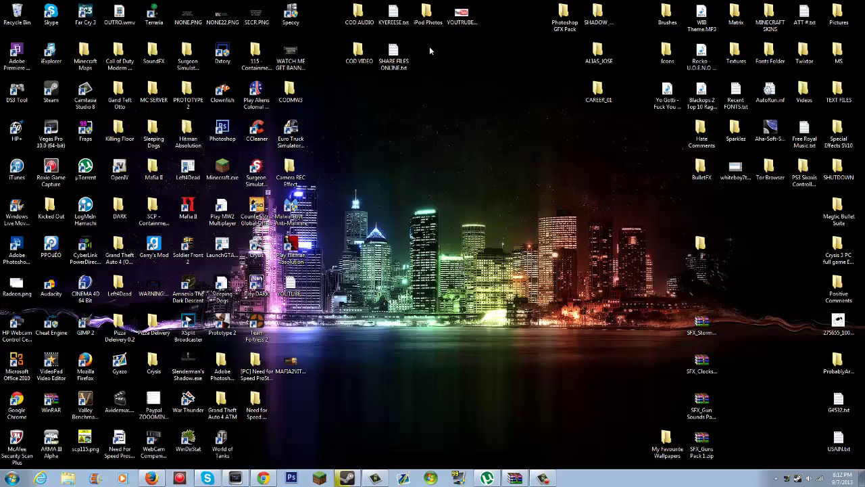